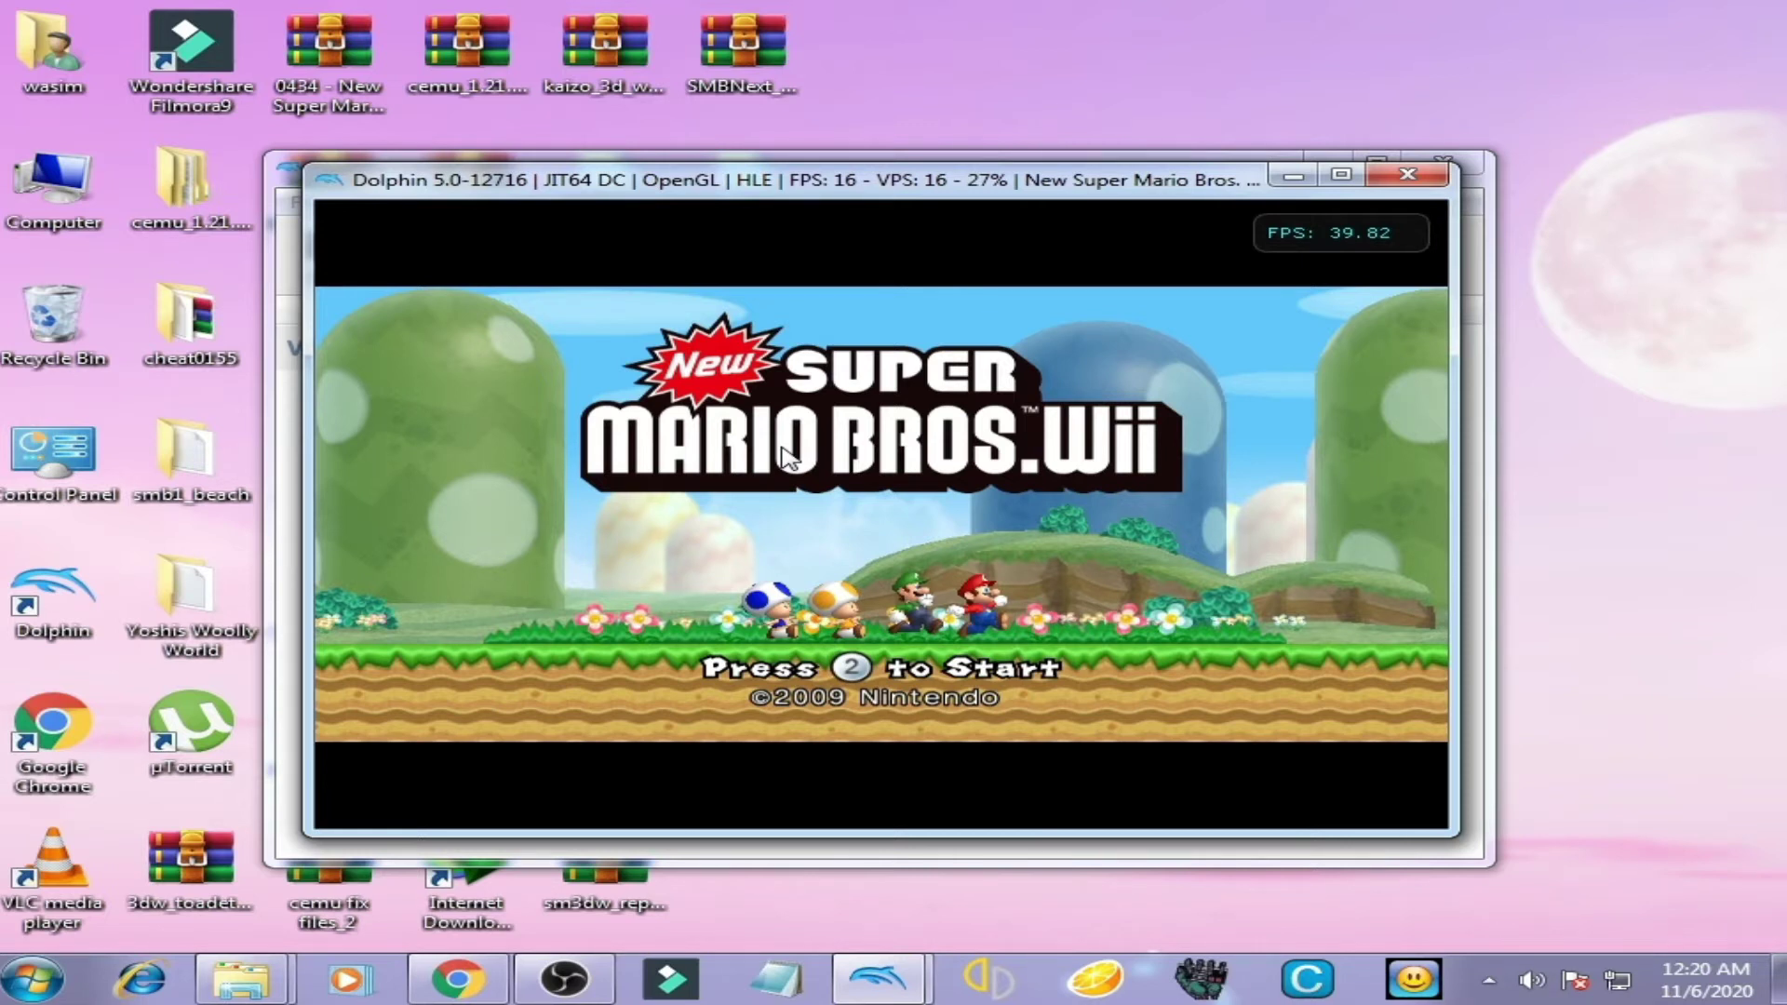
pyautogui.press('2')
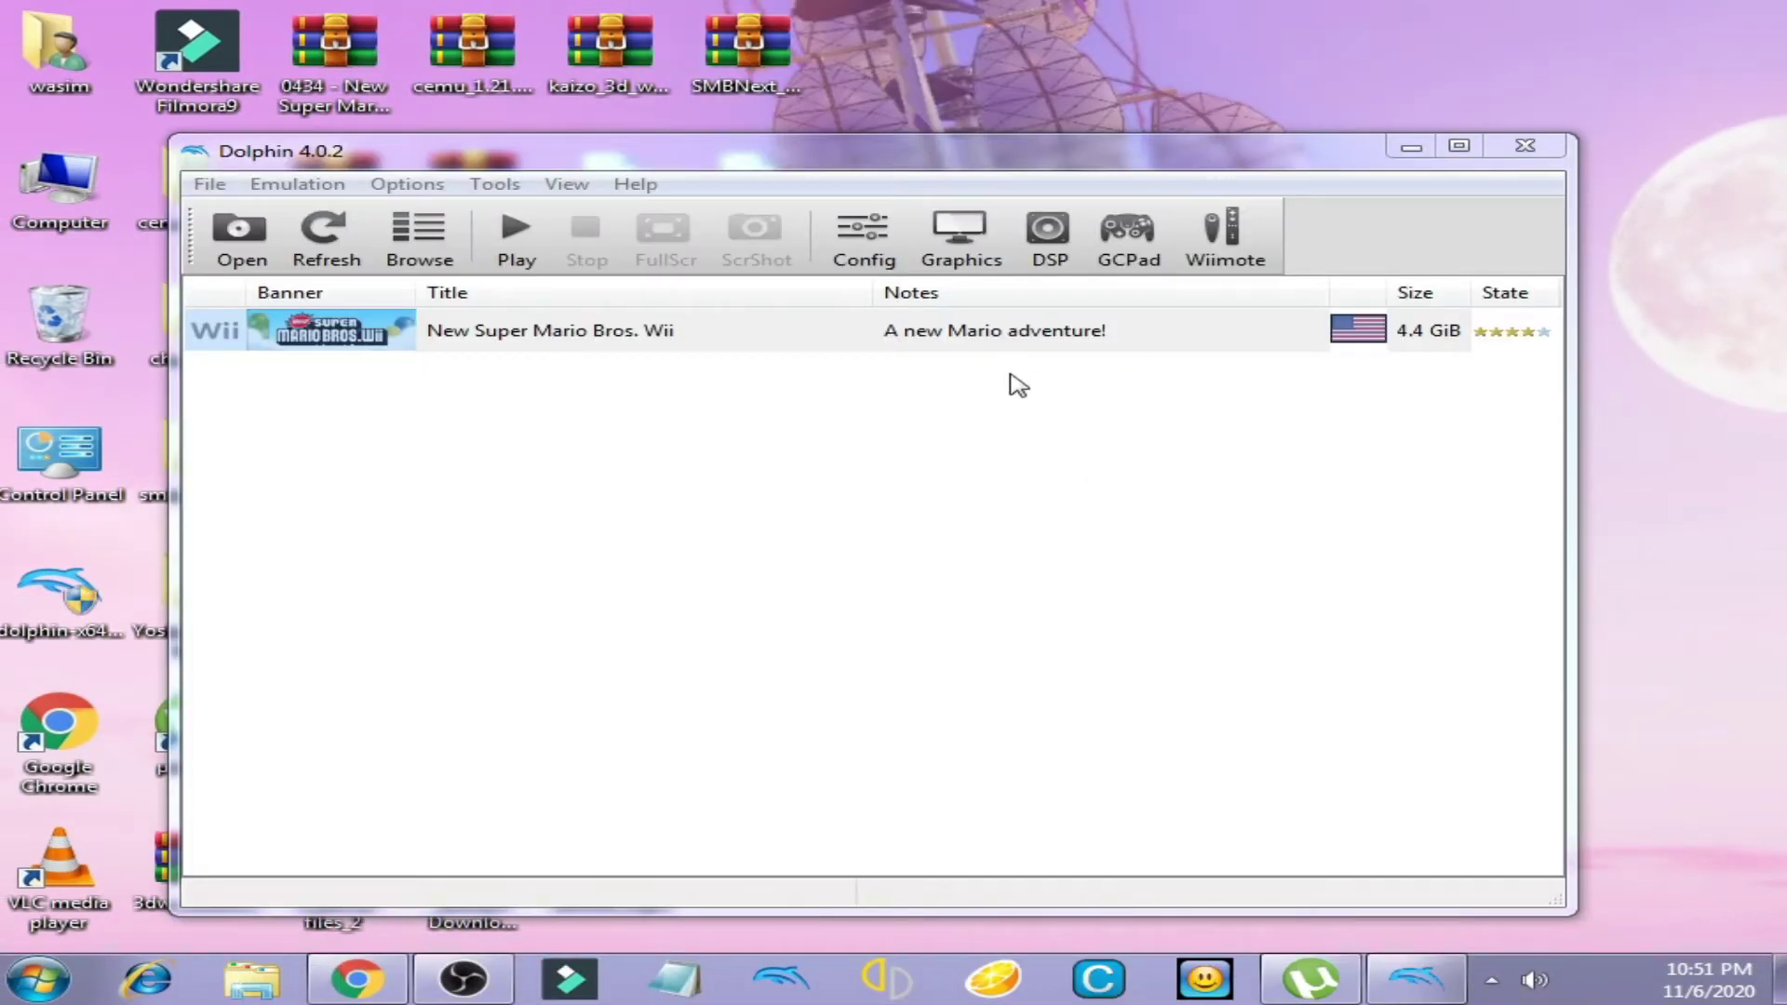
# Step: Set the graphics backend to Direct3D9 (deprecated) in the graphics configuration and close it
pyautogui.click(970, 258)
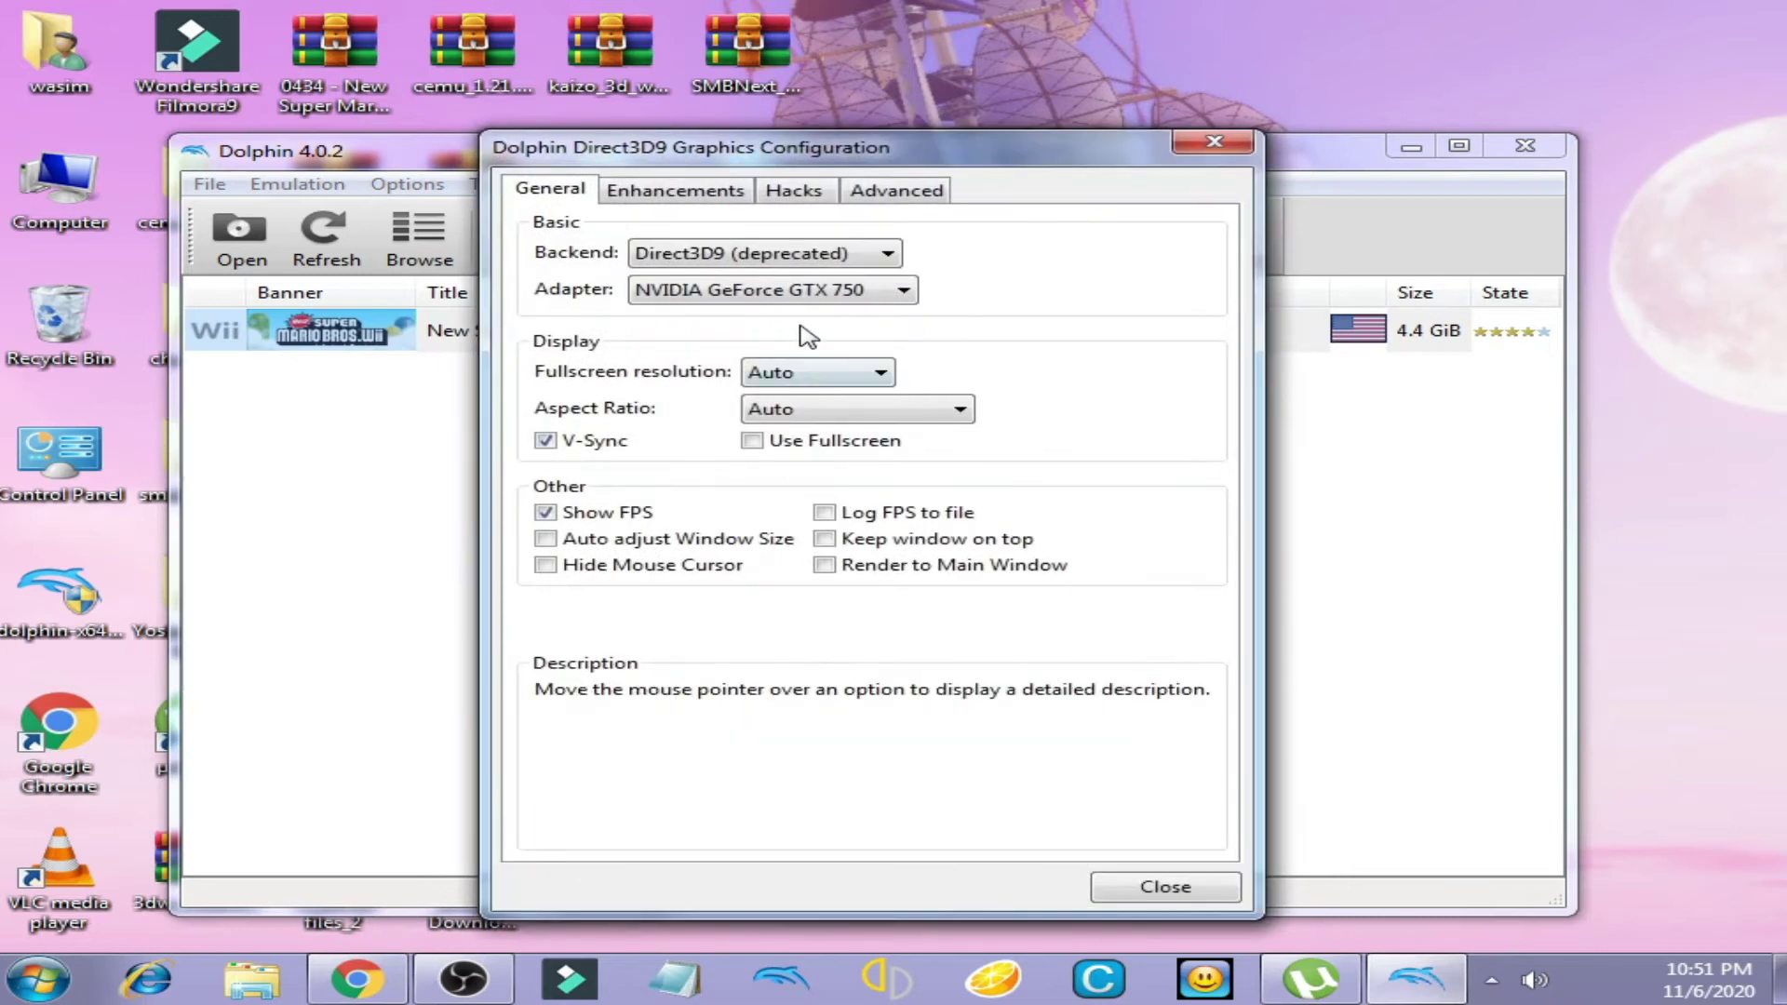
pyautogui.click(745, 254)
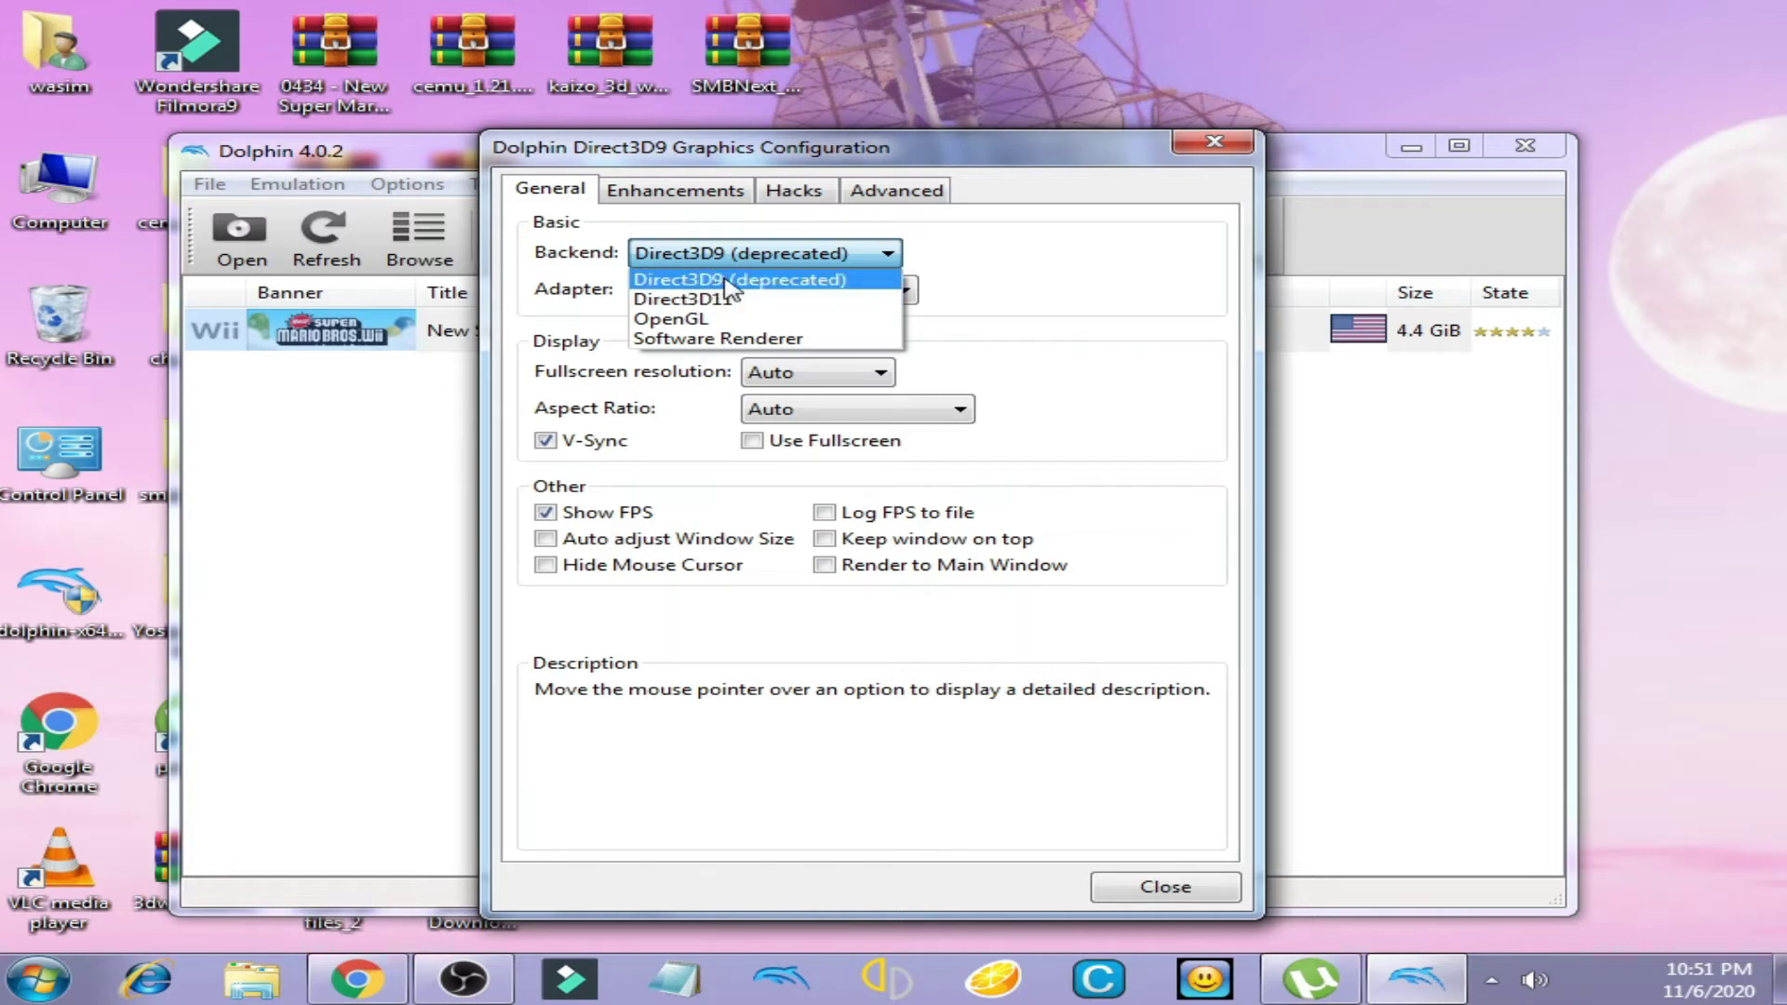
pyautogui.click(733, 281)
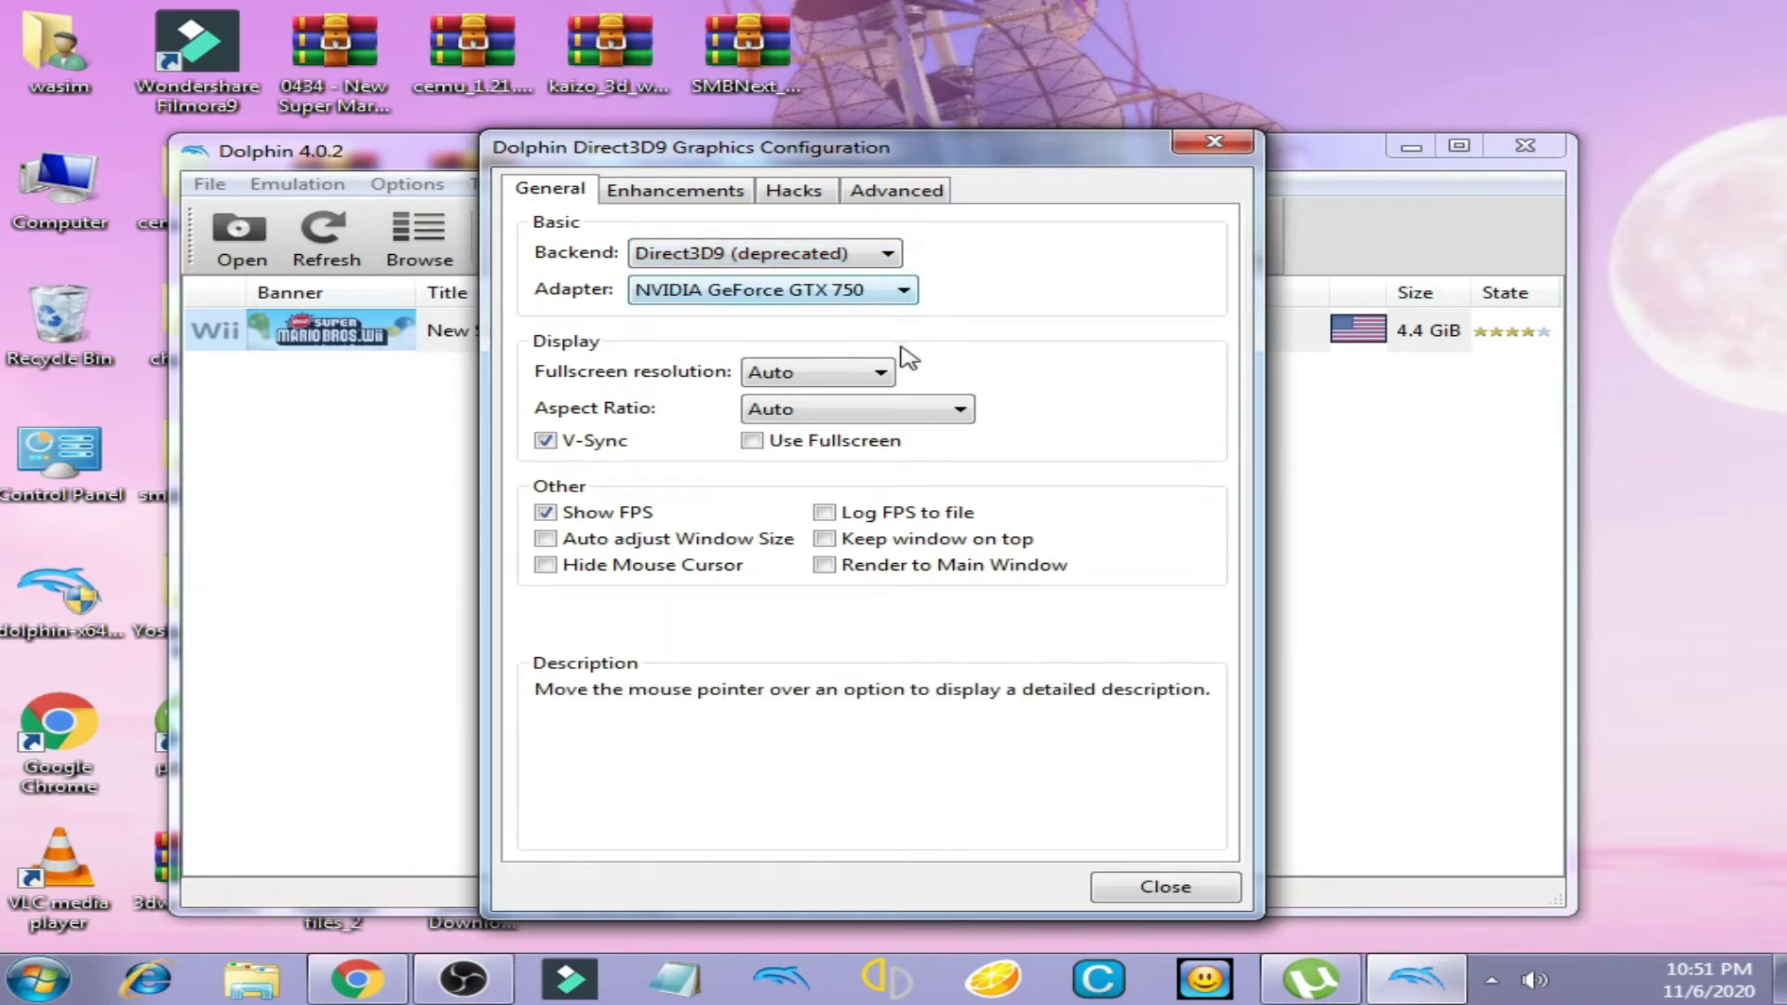
pyautogui.moveTo(563, 519)
pyautogui.click(1180, 889)
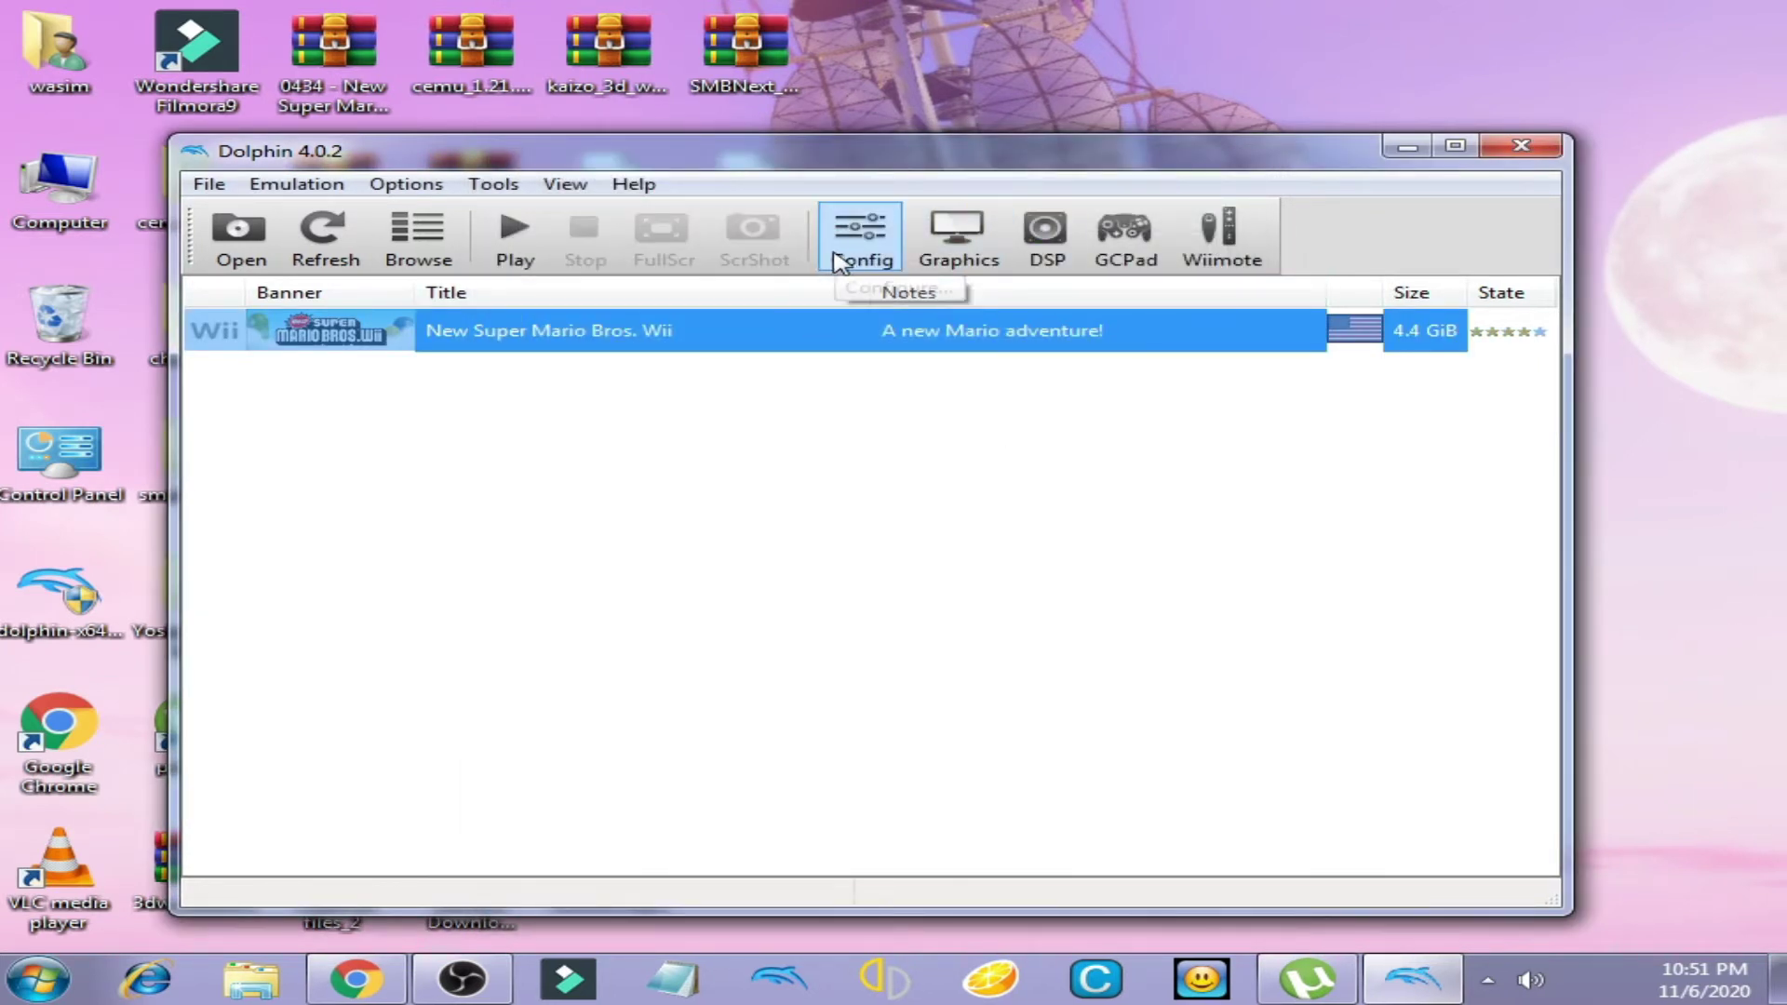
# Step: Review the emulator's general configuration, including the basic speedup settings and the CPU emulator engine
pyautogui.click(878, 242)
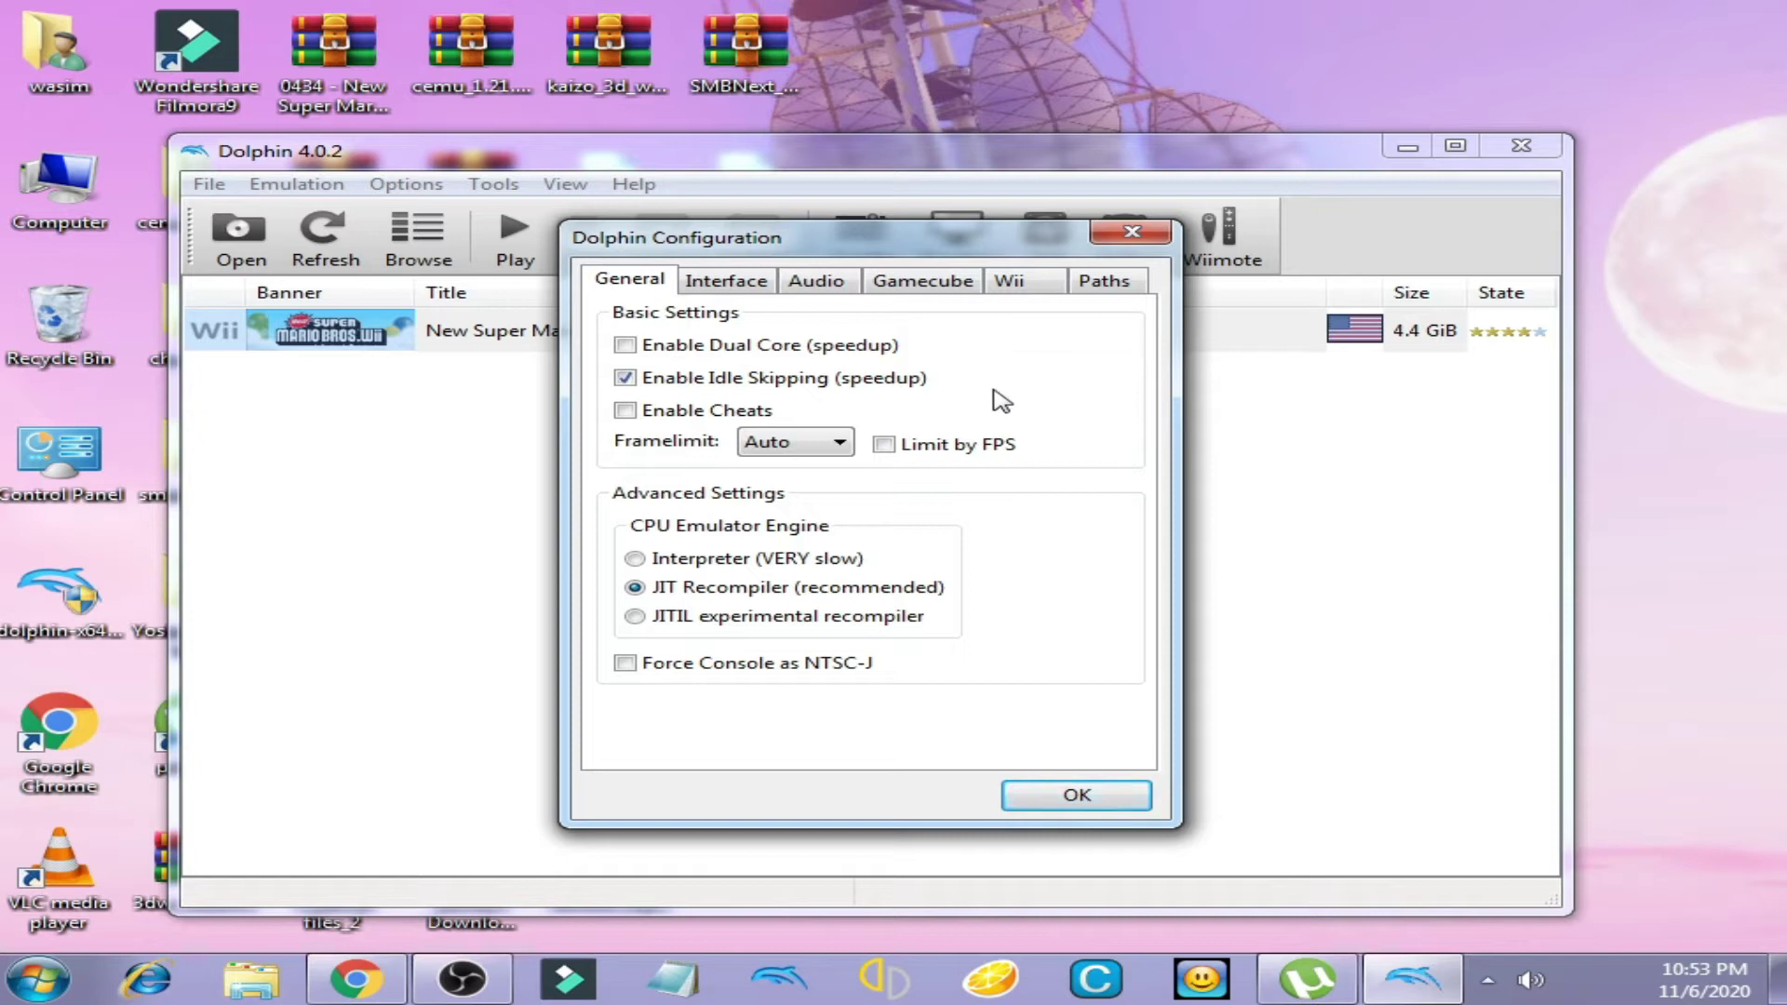
pyautogui.click(1077, 798)
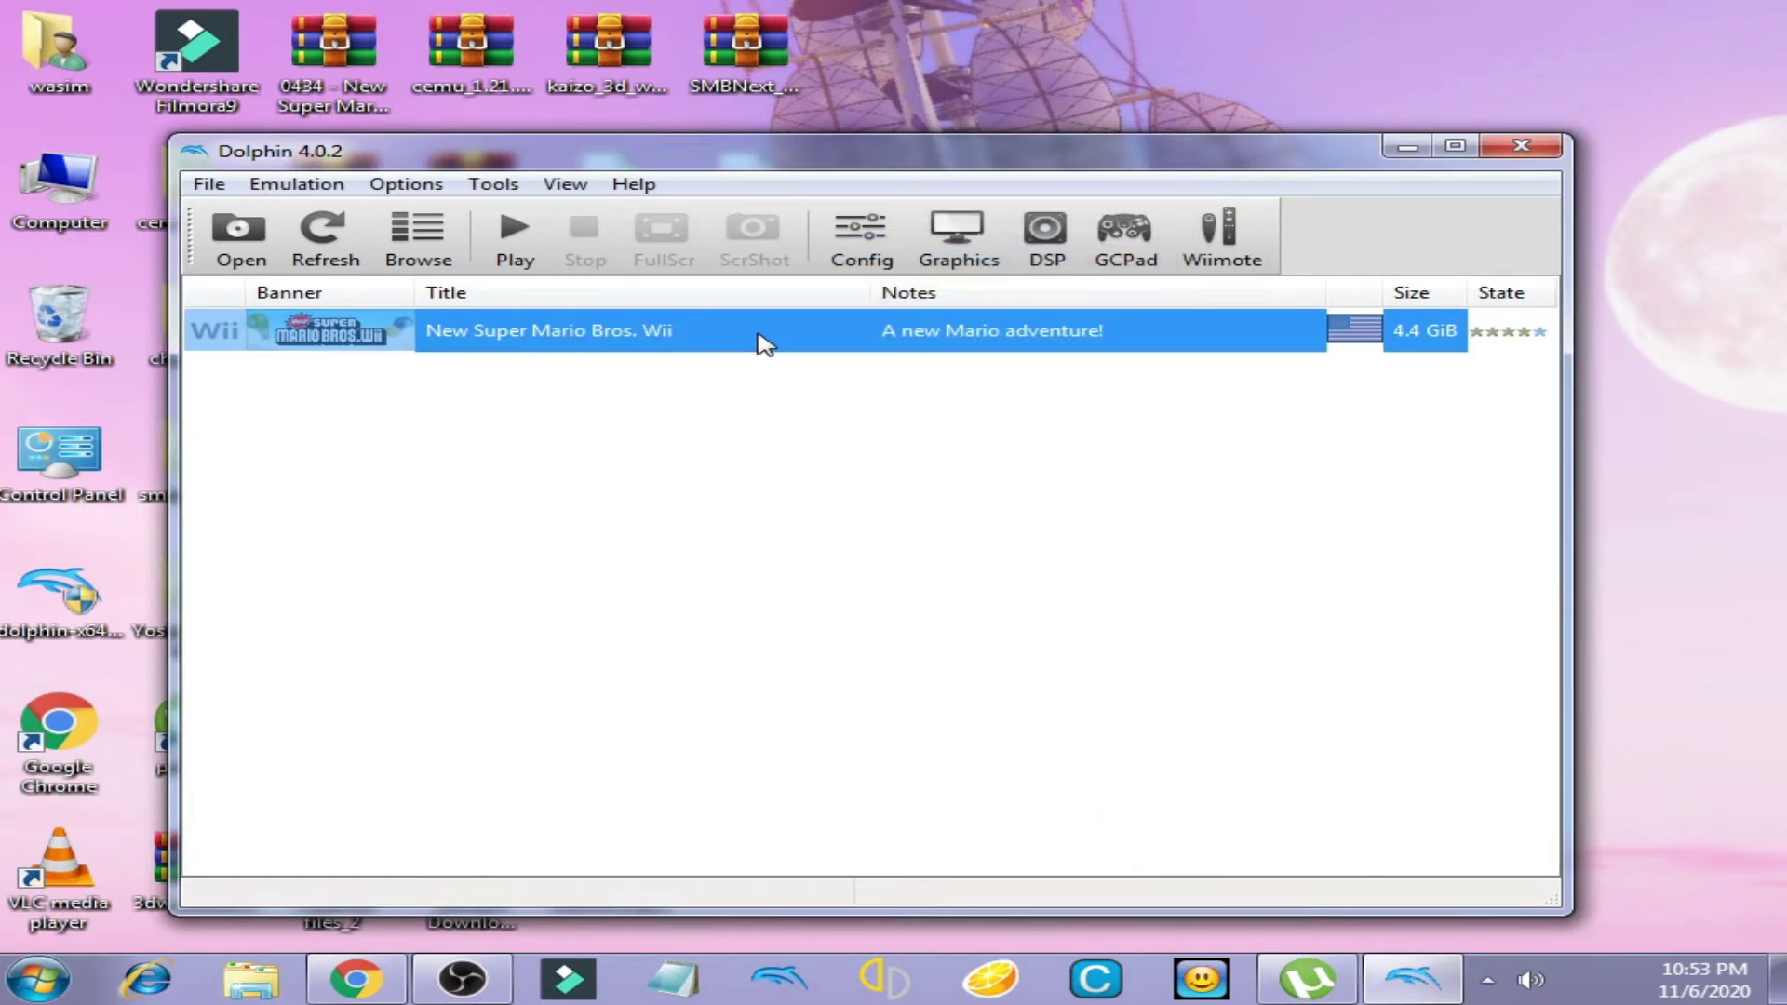
# Step: Test-run New Super Mario Bros. Wii, stop the emulation and close the emulator
pyautogui.doubleClick(761, 335)
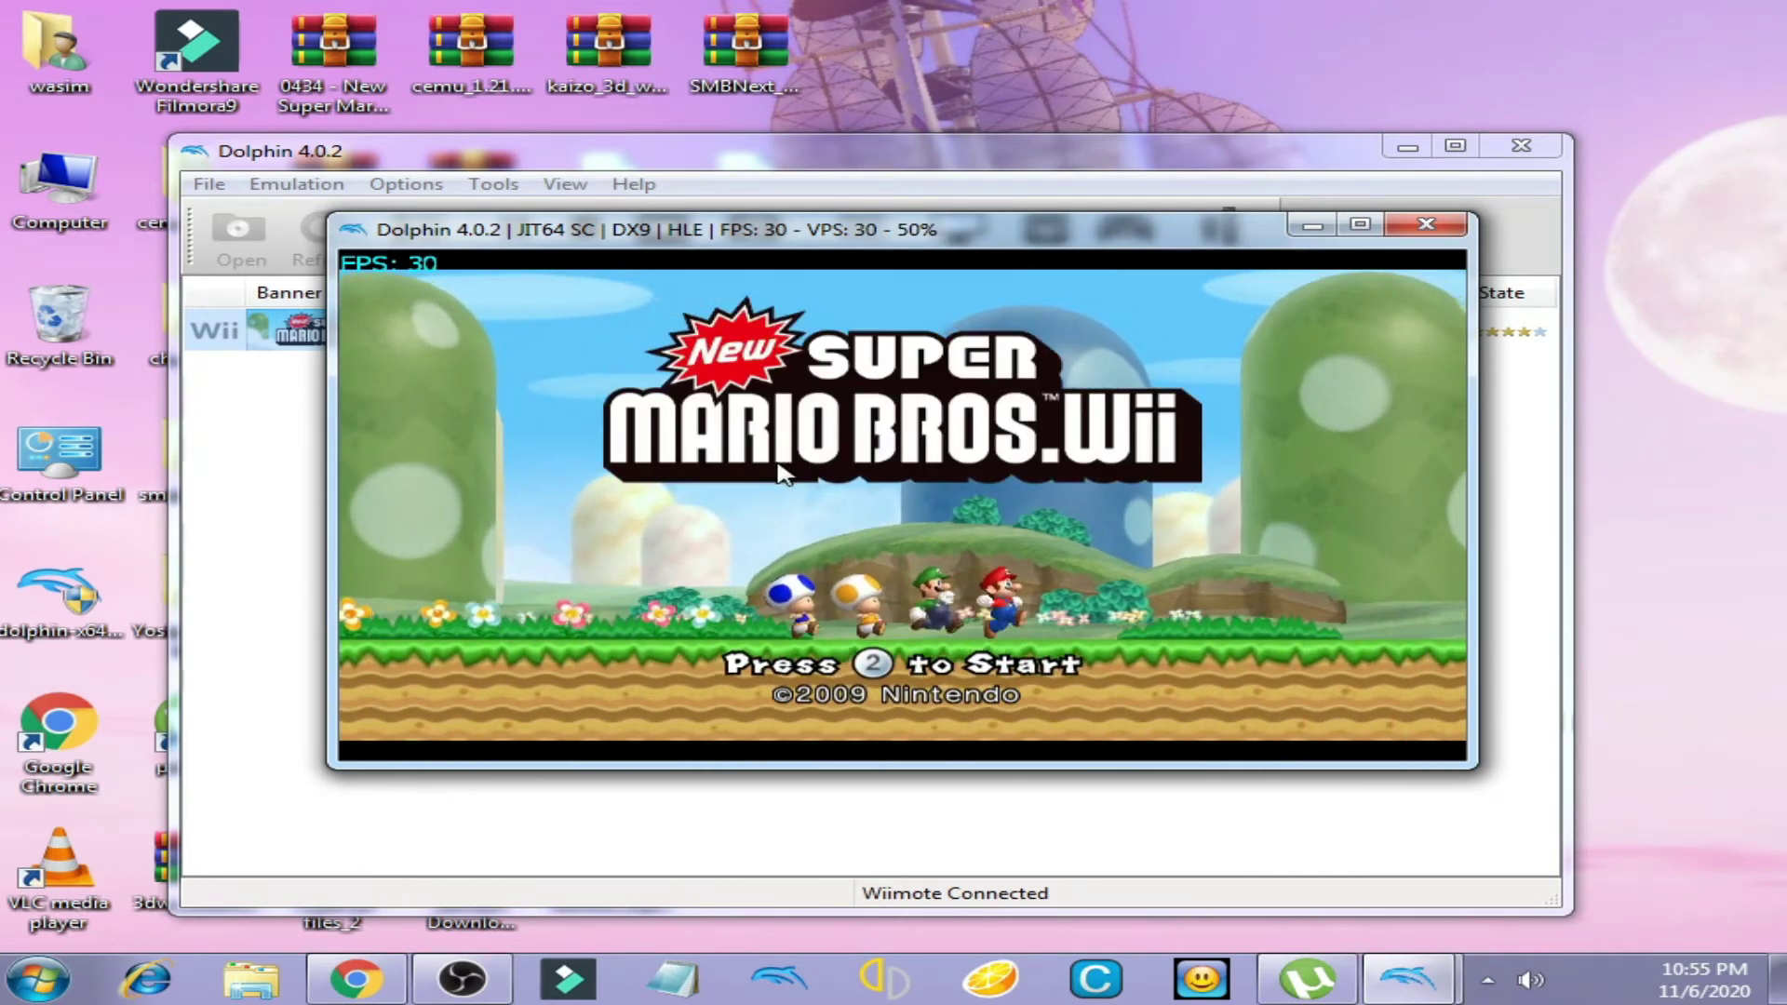
pyautogui.click(1437, 234)
pyautogui.click(928, 579)
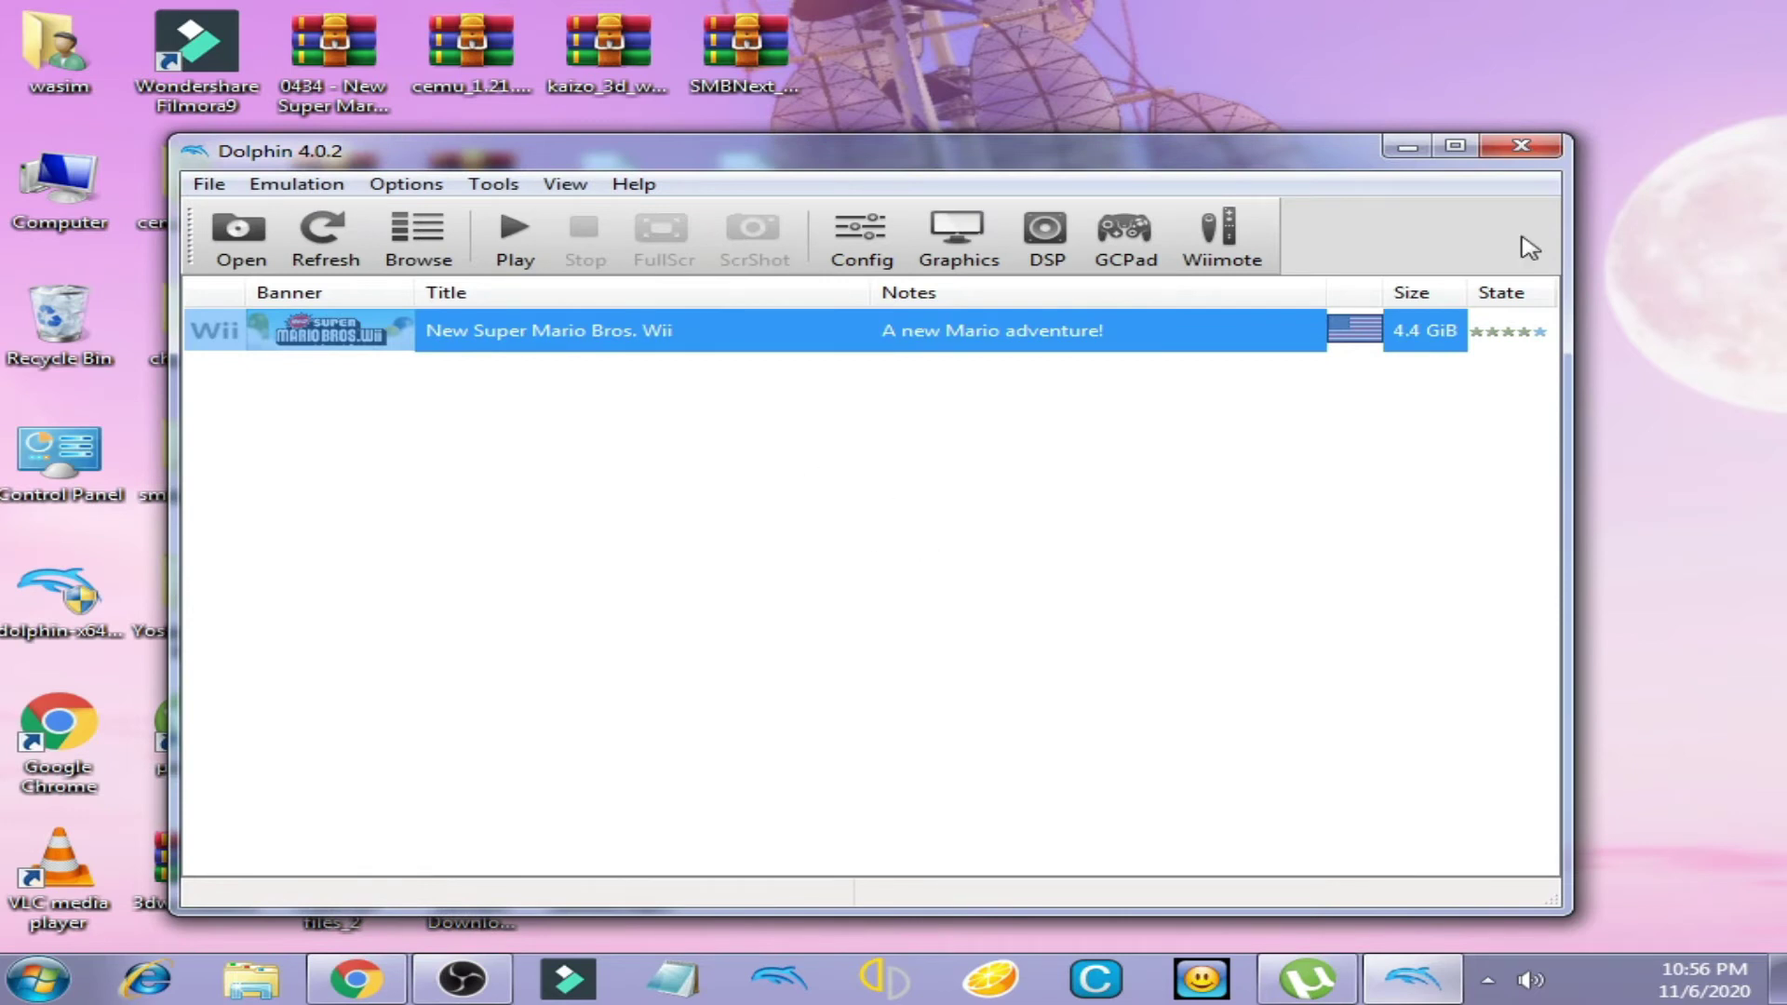
pyautogui.click(1509, 164)
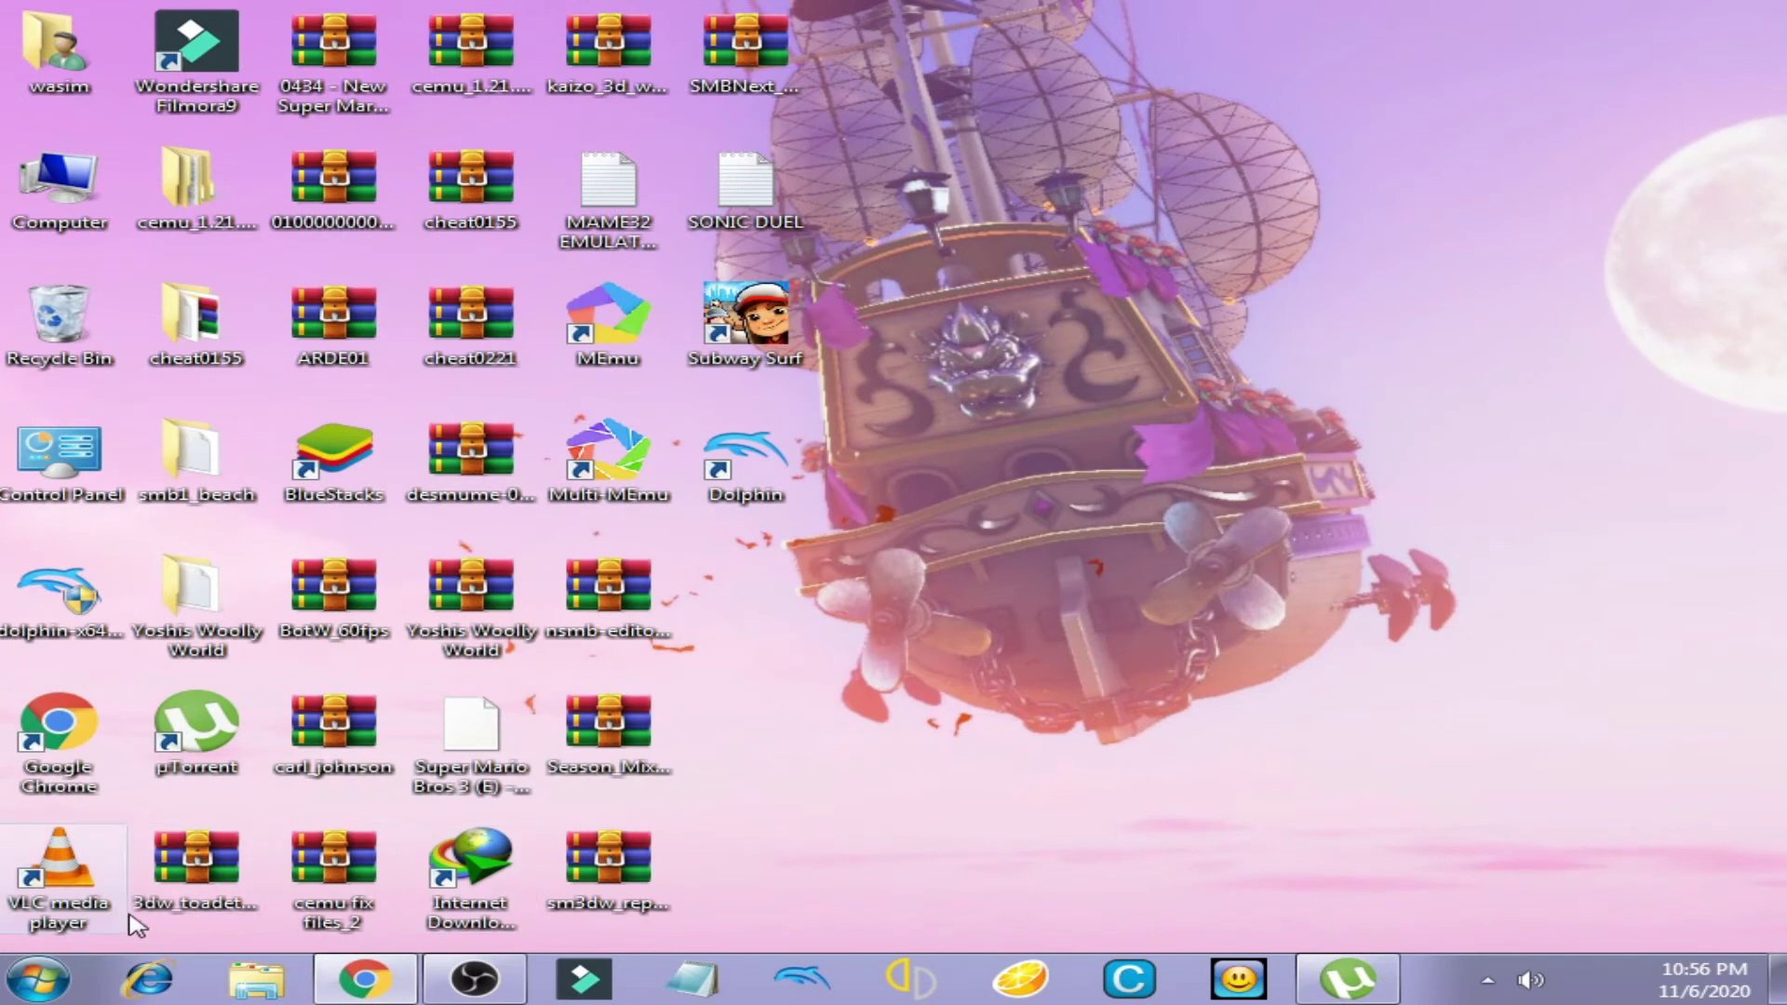
# Step: Search Windows for msconfig and open System Configuration
pyautogui.click(57, 994)
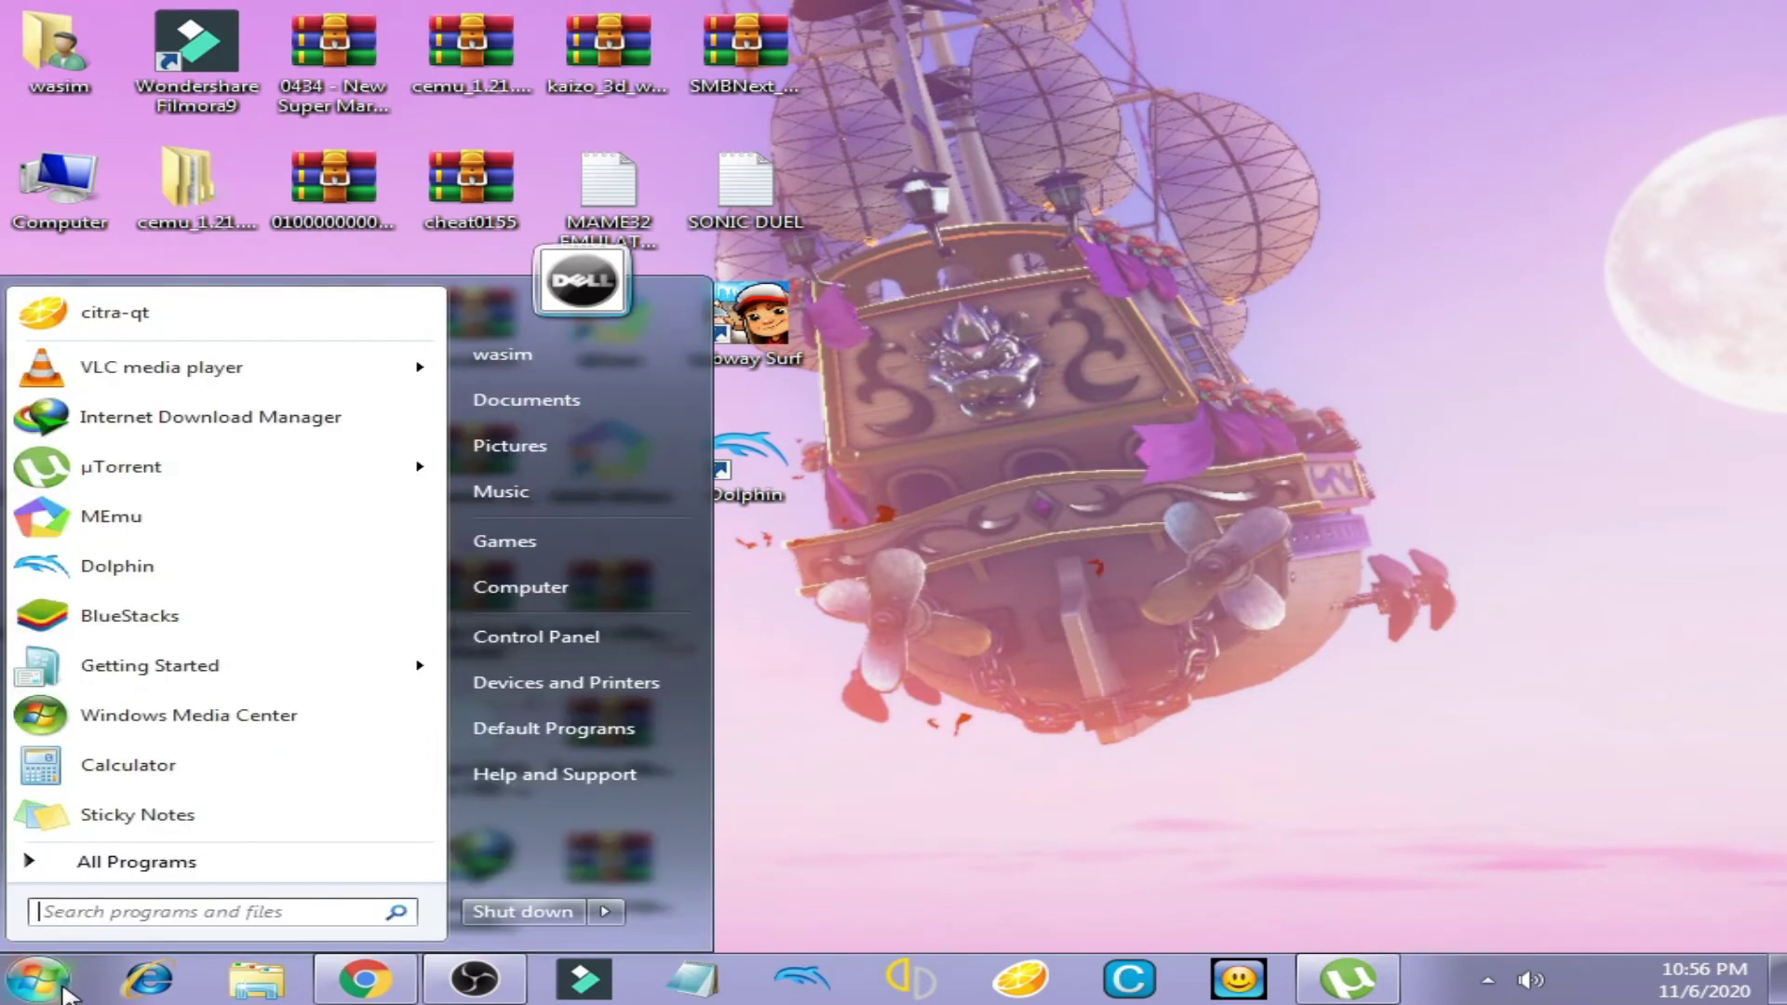
pyautogui.click(245, 913)
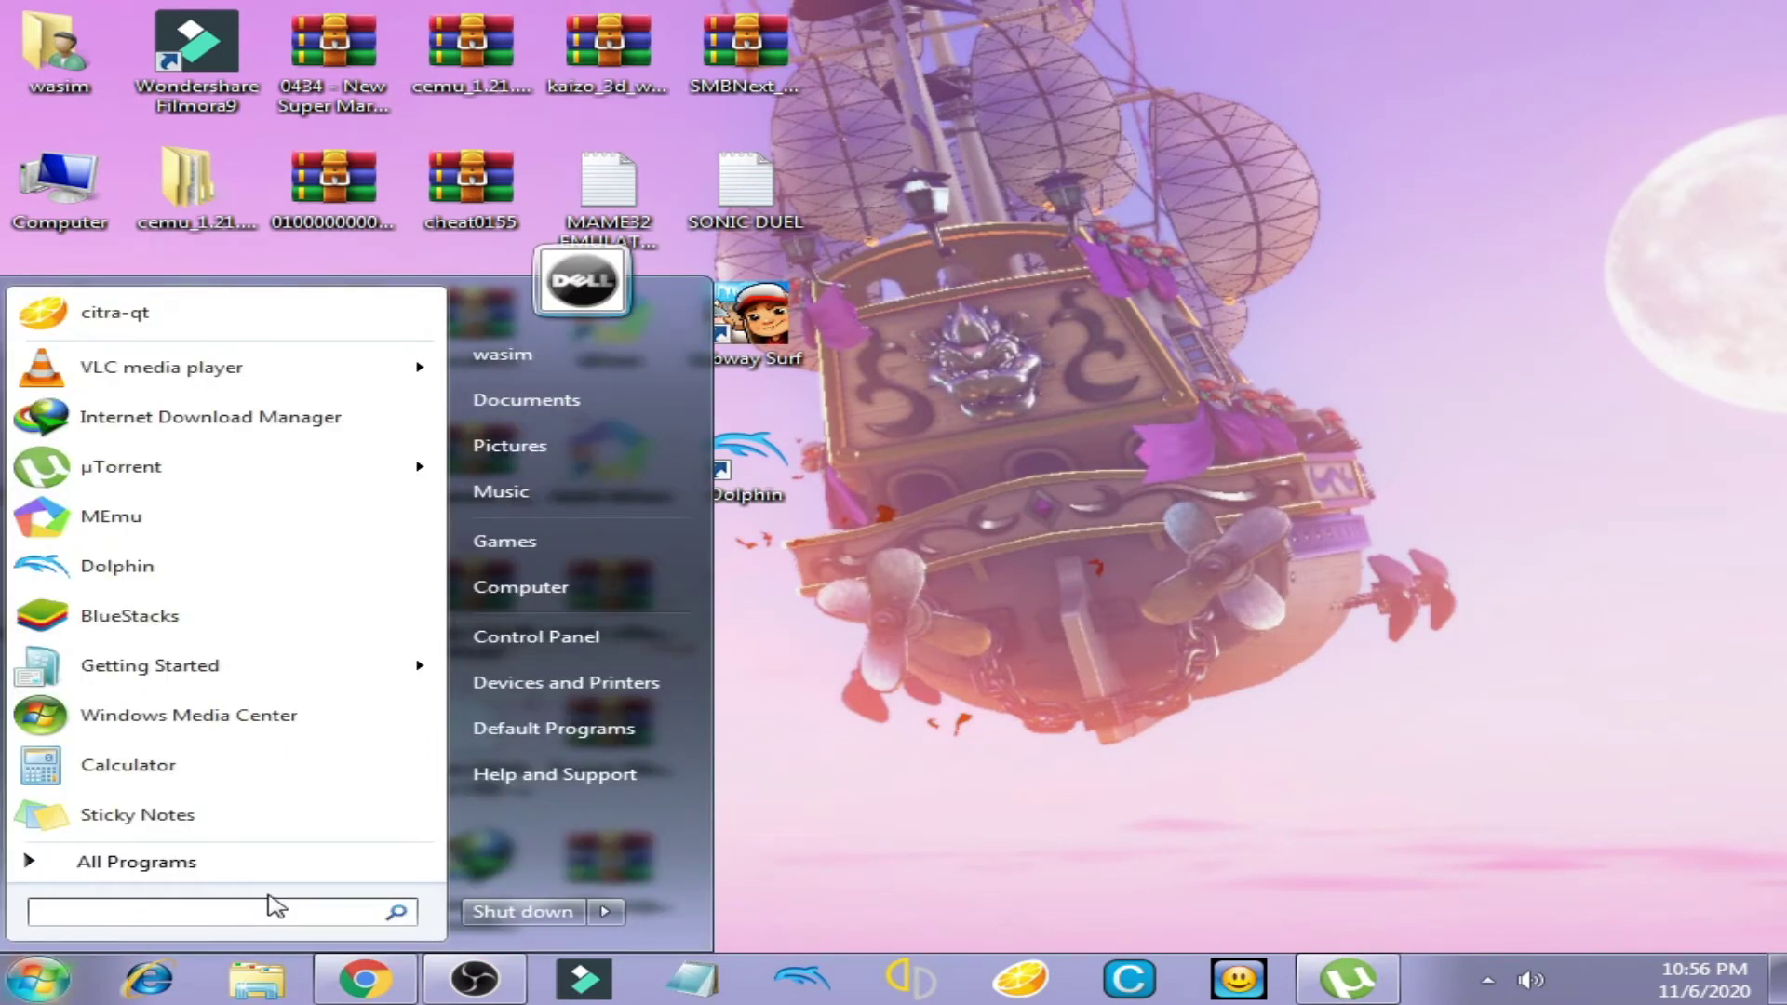
pyautogui.write('m')
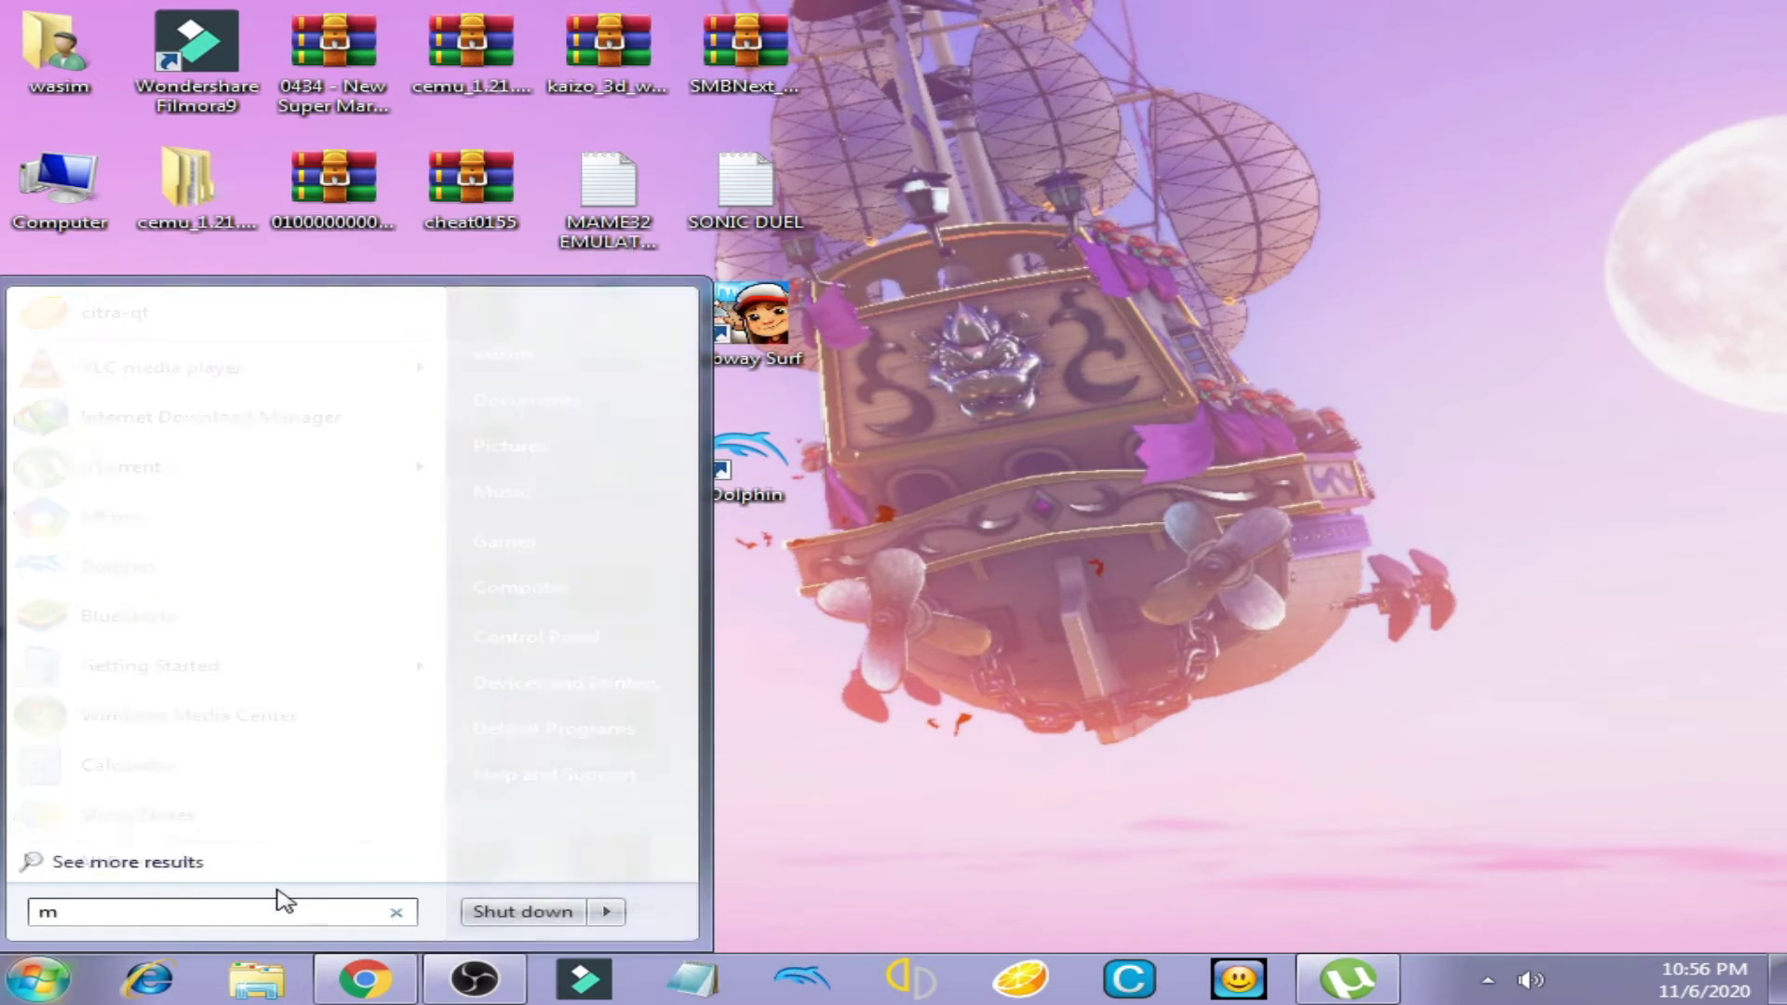
pyautogui.write('sconfig')
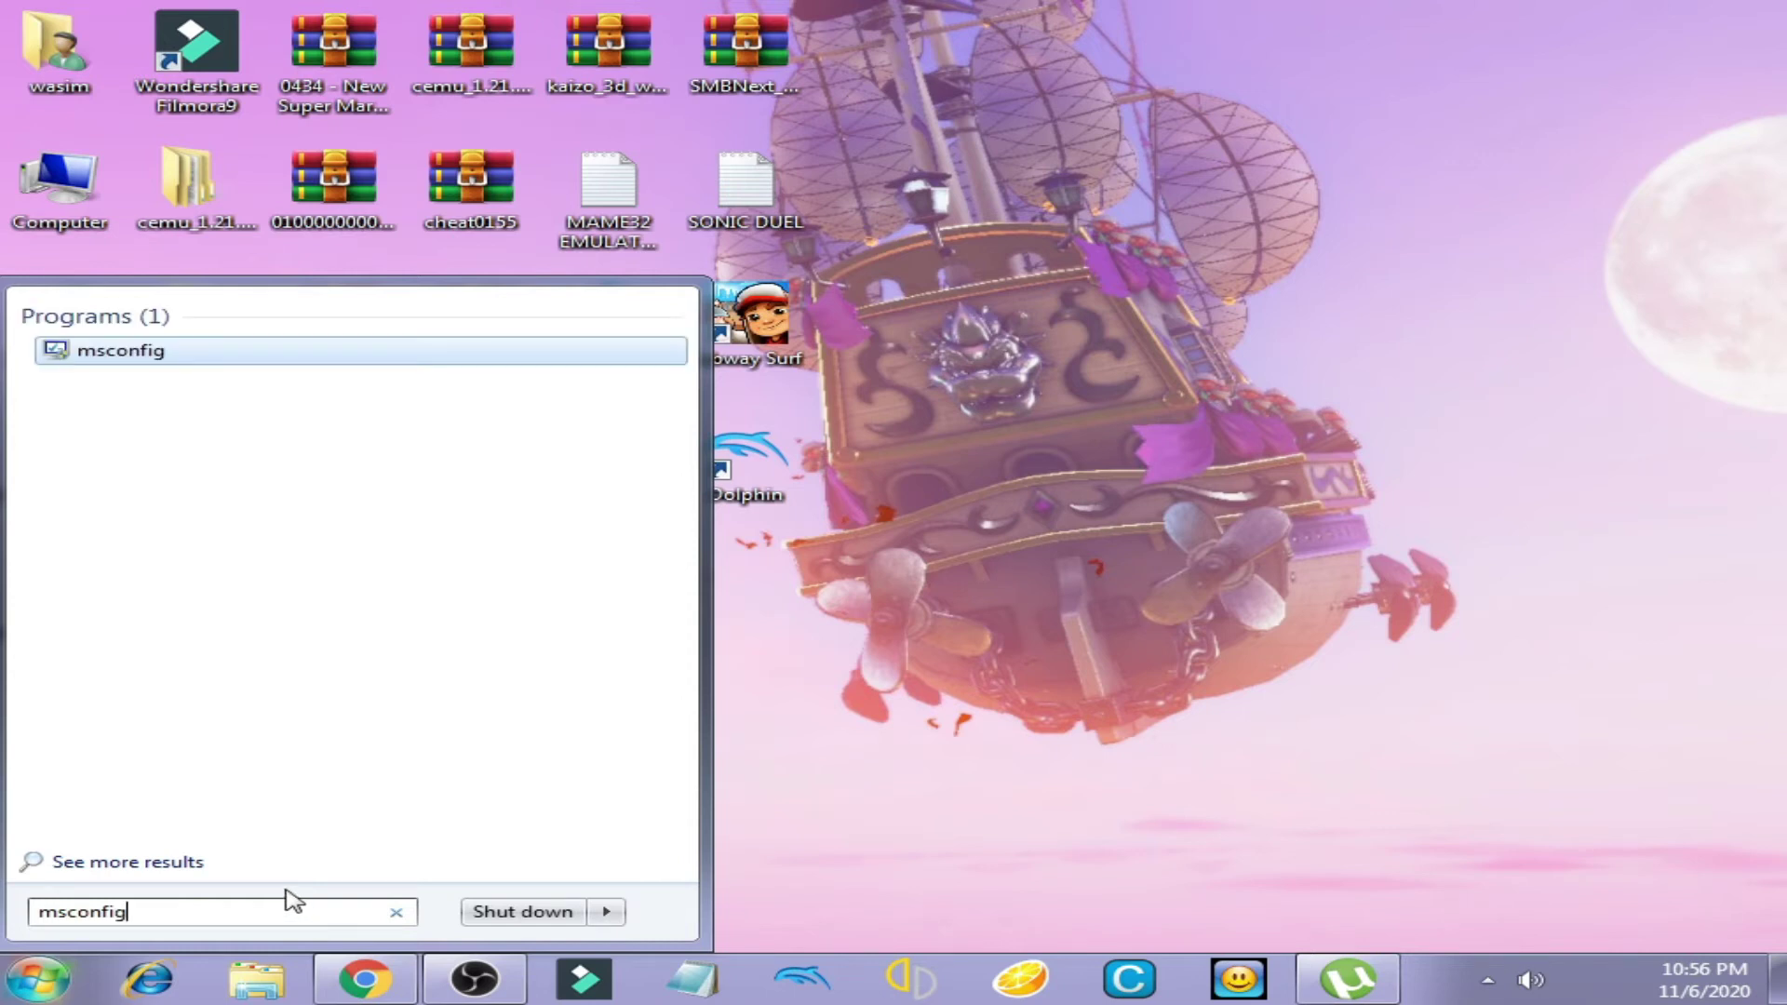
pyautogui.press('Return')
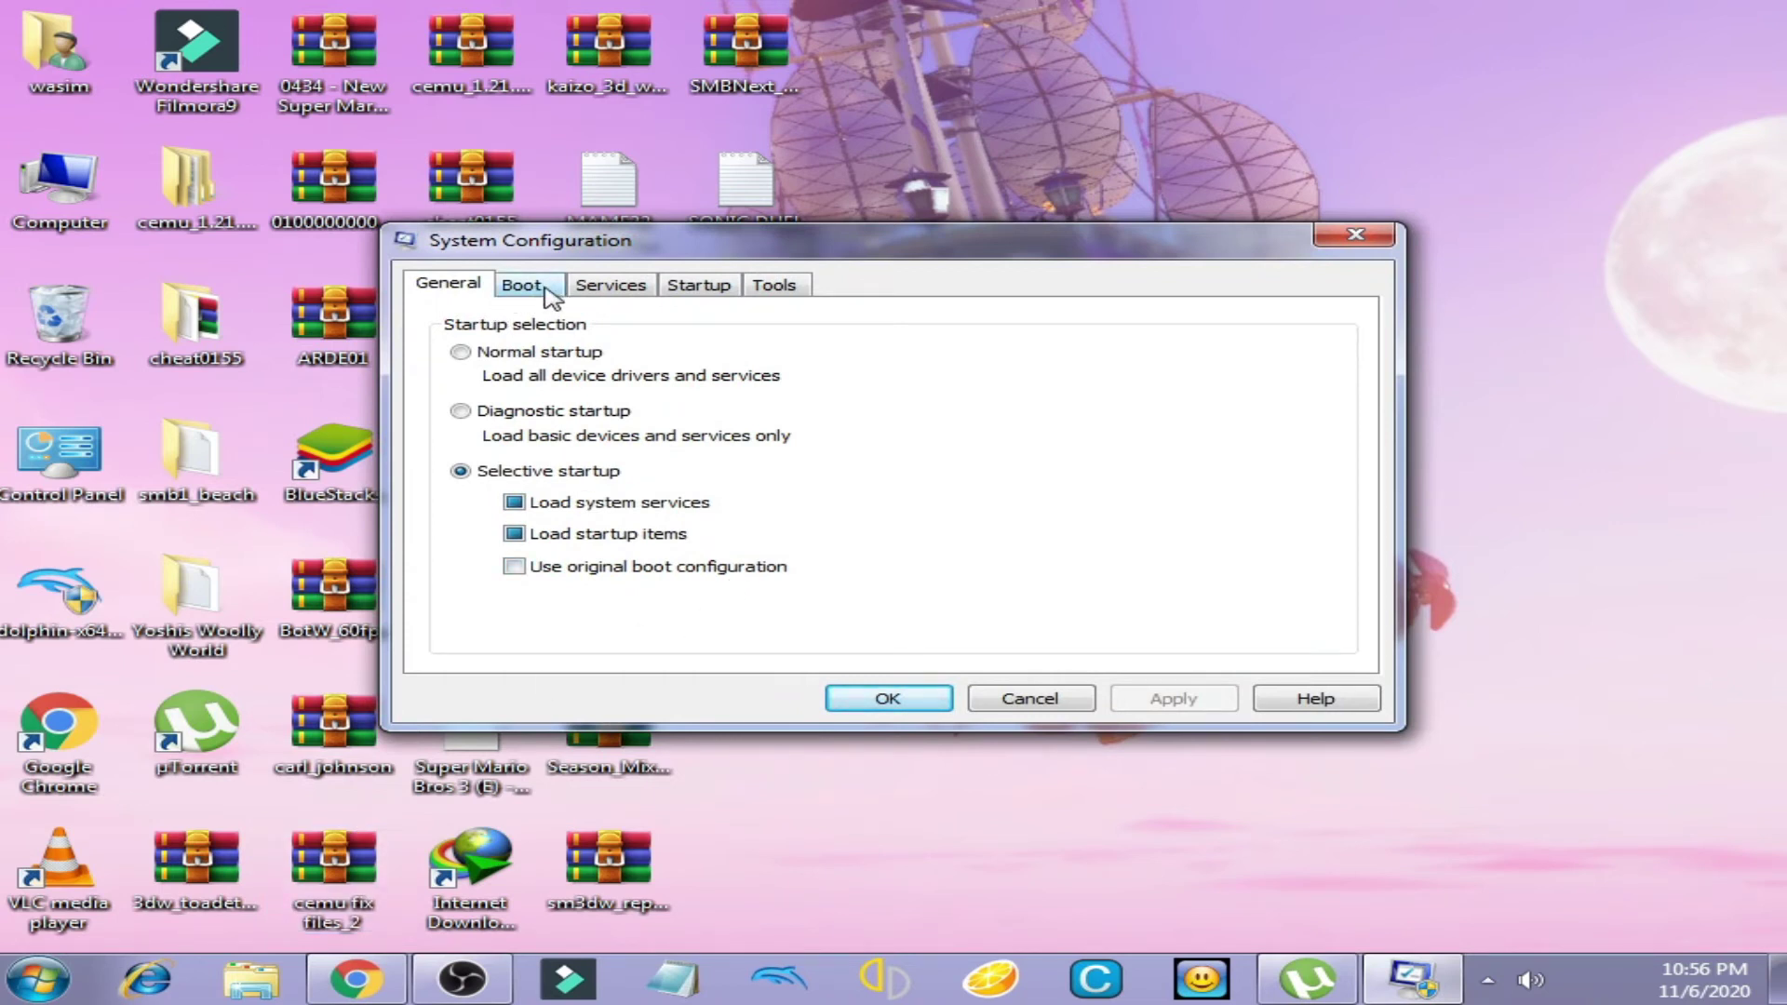
# Step: Turn off the Number of processors and Maximum memory limits in the advanced boot options and apply the change
pyautogui.click(544, 292)
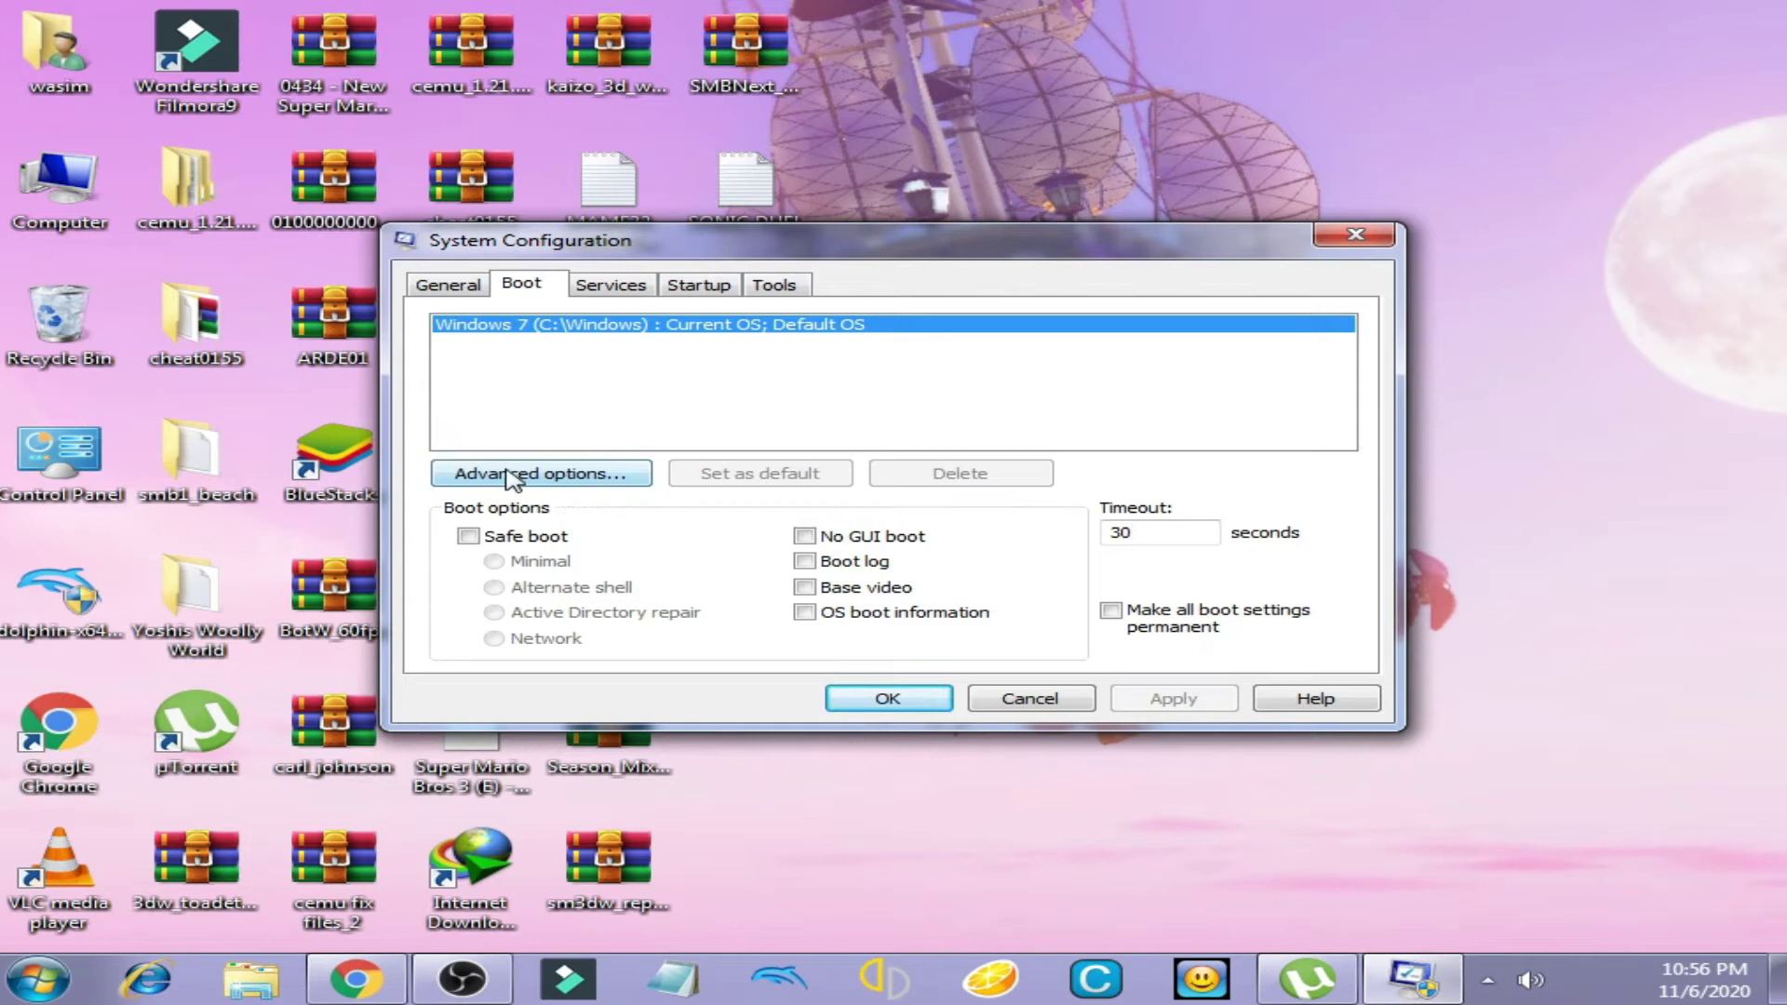
pyautogui.click(569, 477)
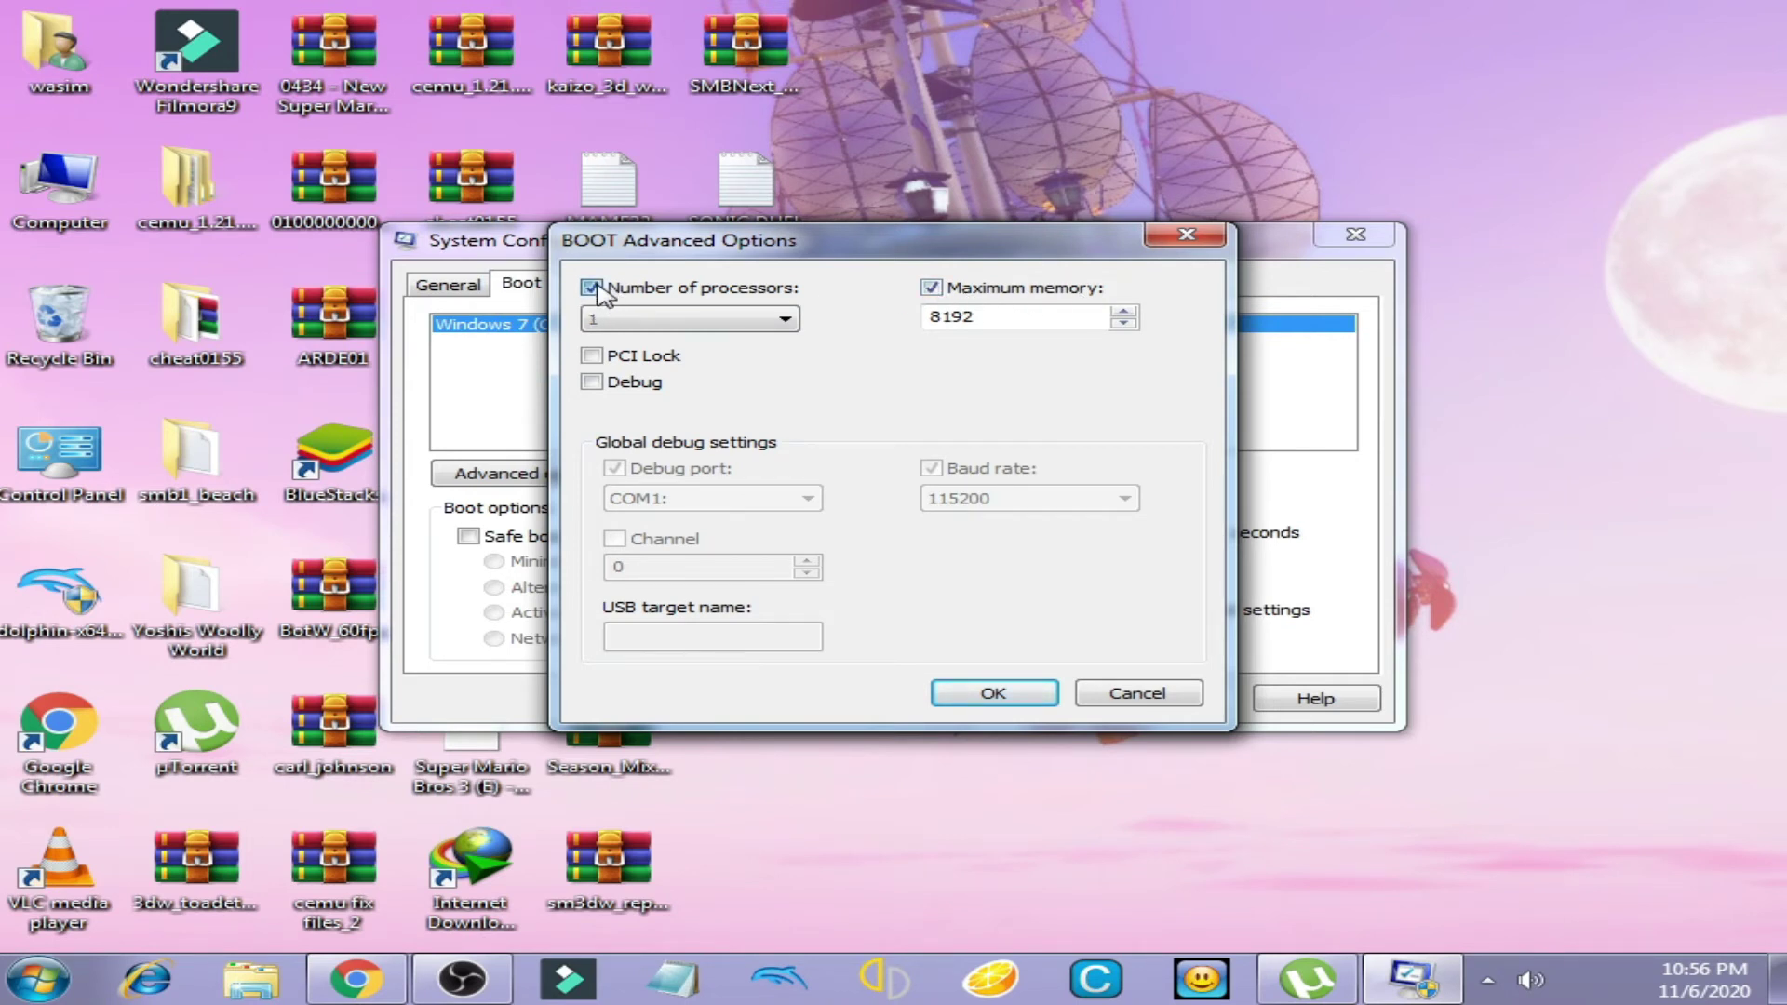
pyautogui.click(592, 288)
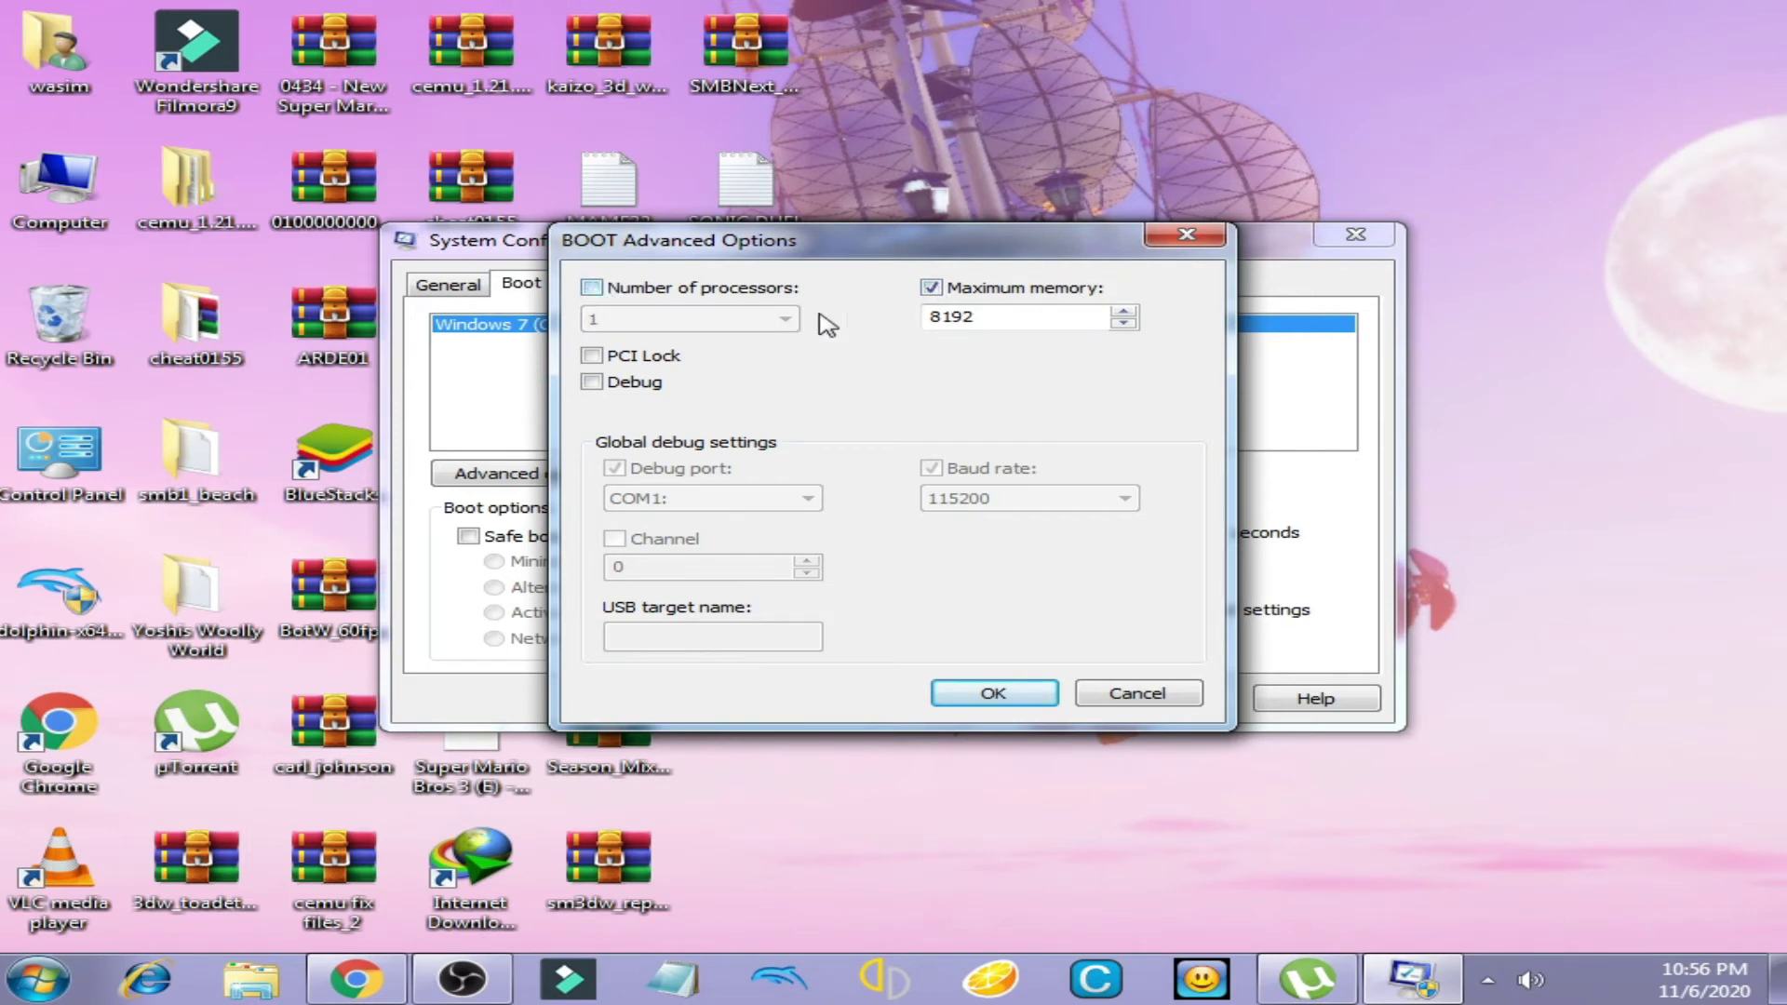
pyautogui.click(931, 288)
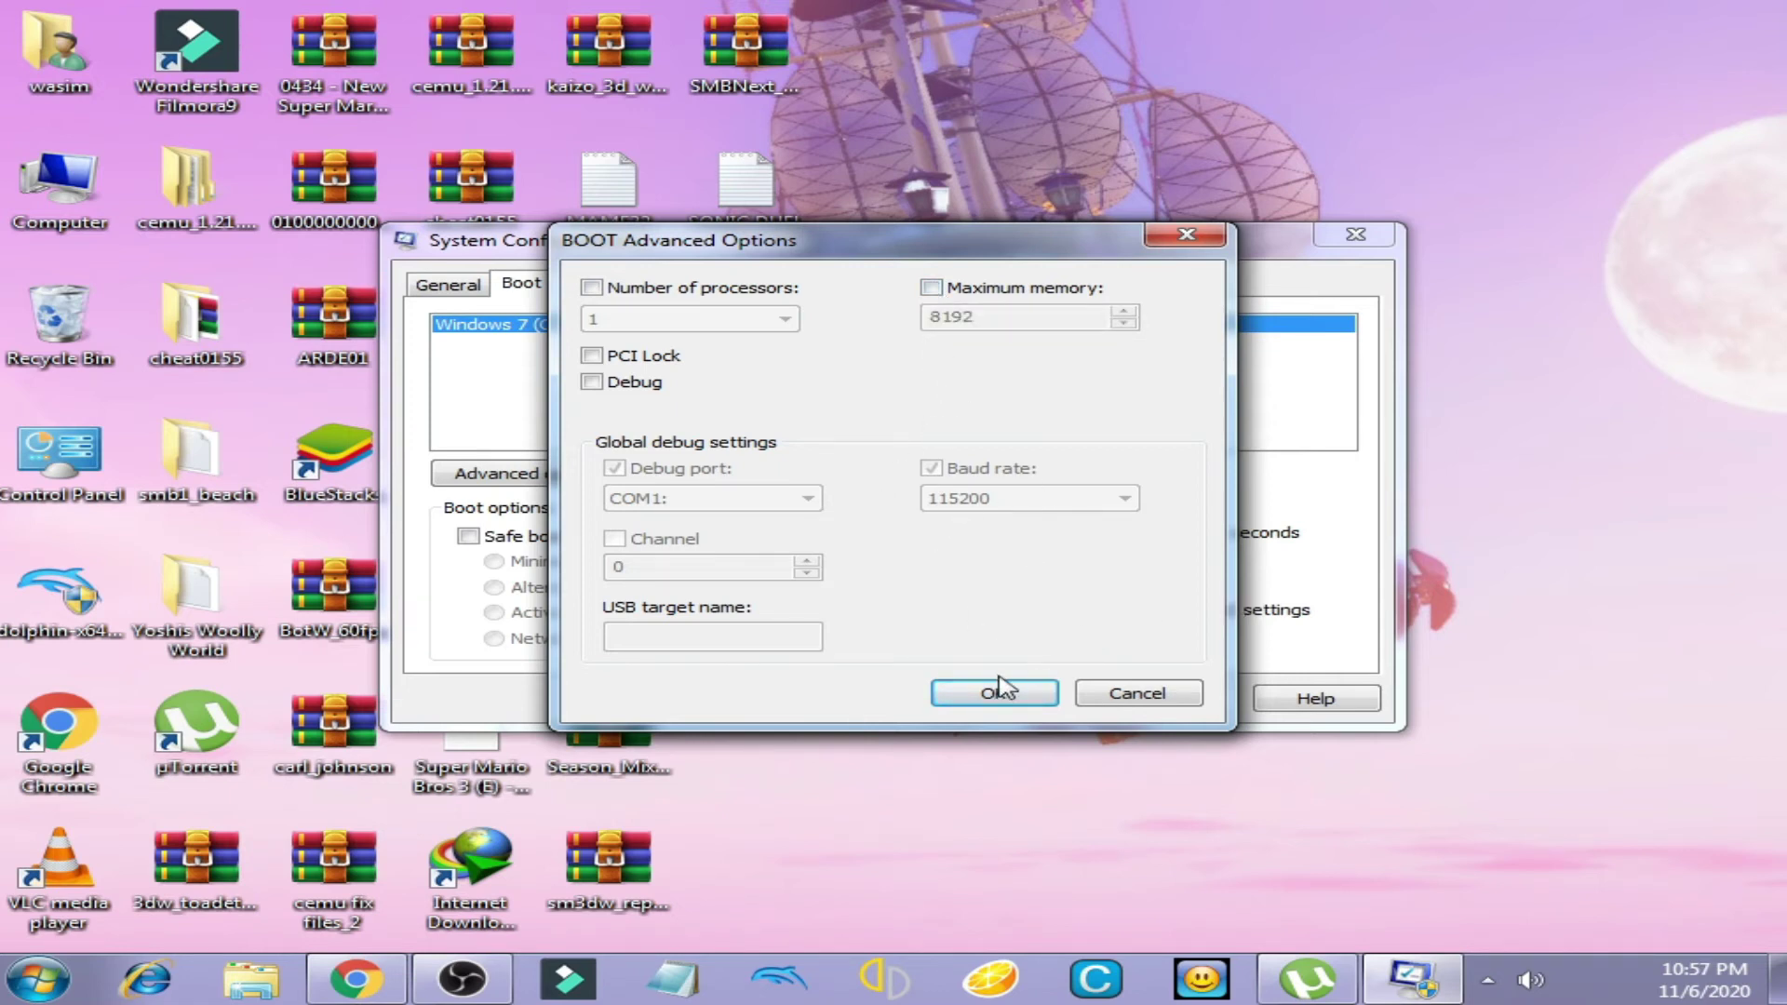
pyautogui.click(1036, 688)
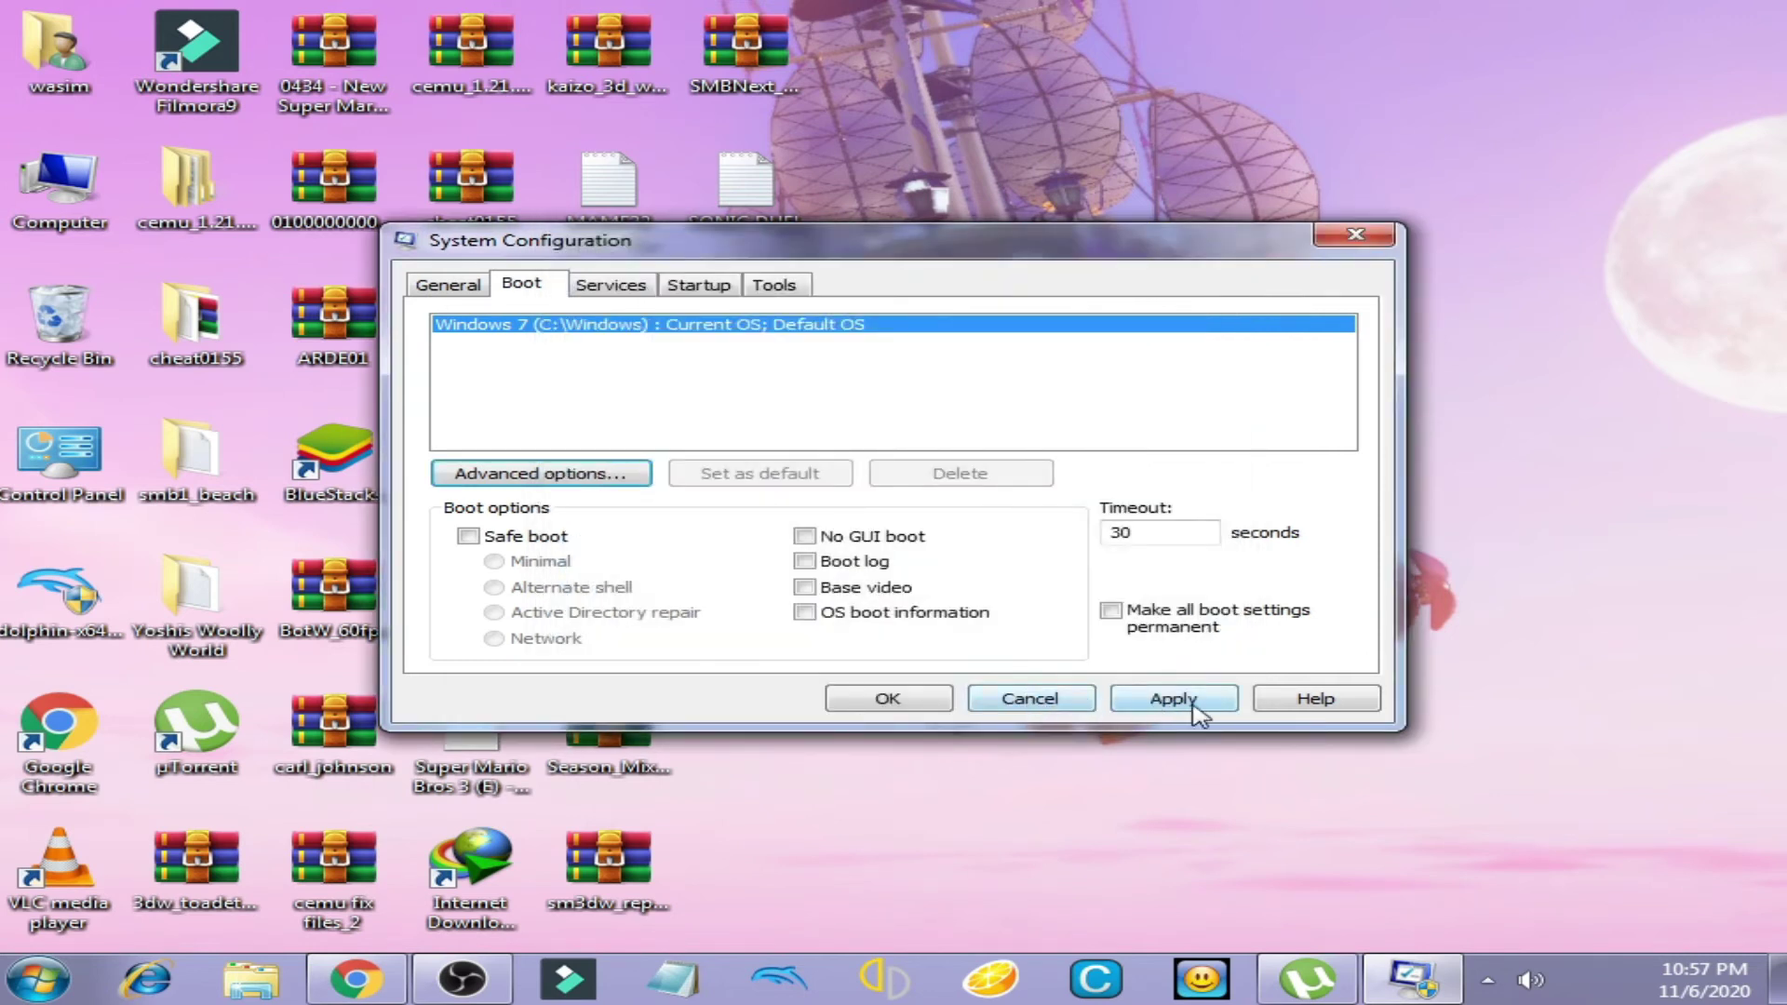
pyautogui.click(1194, 708)
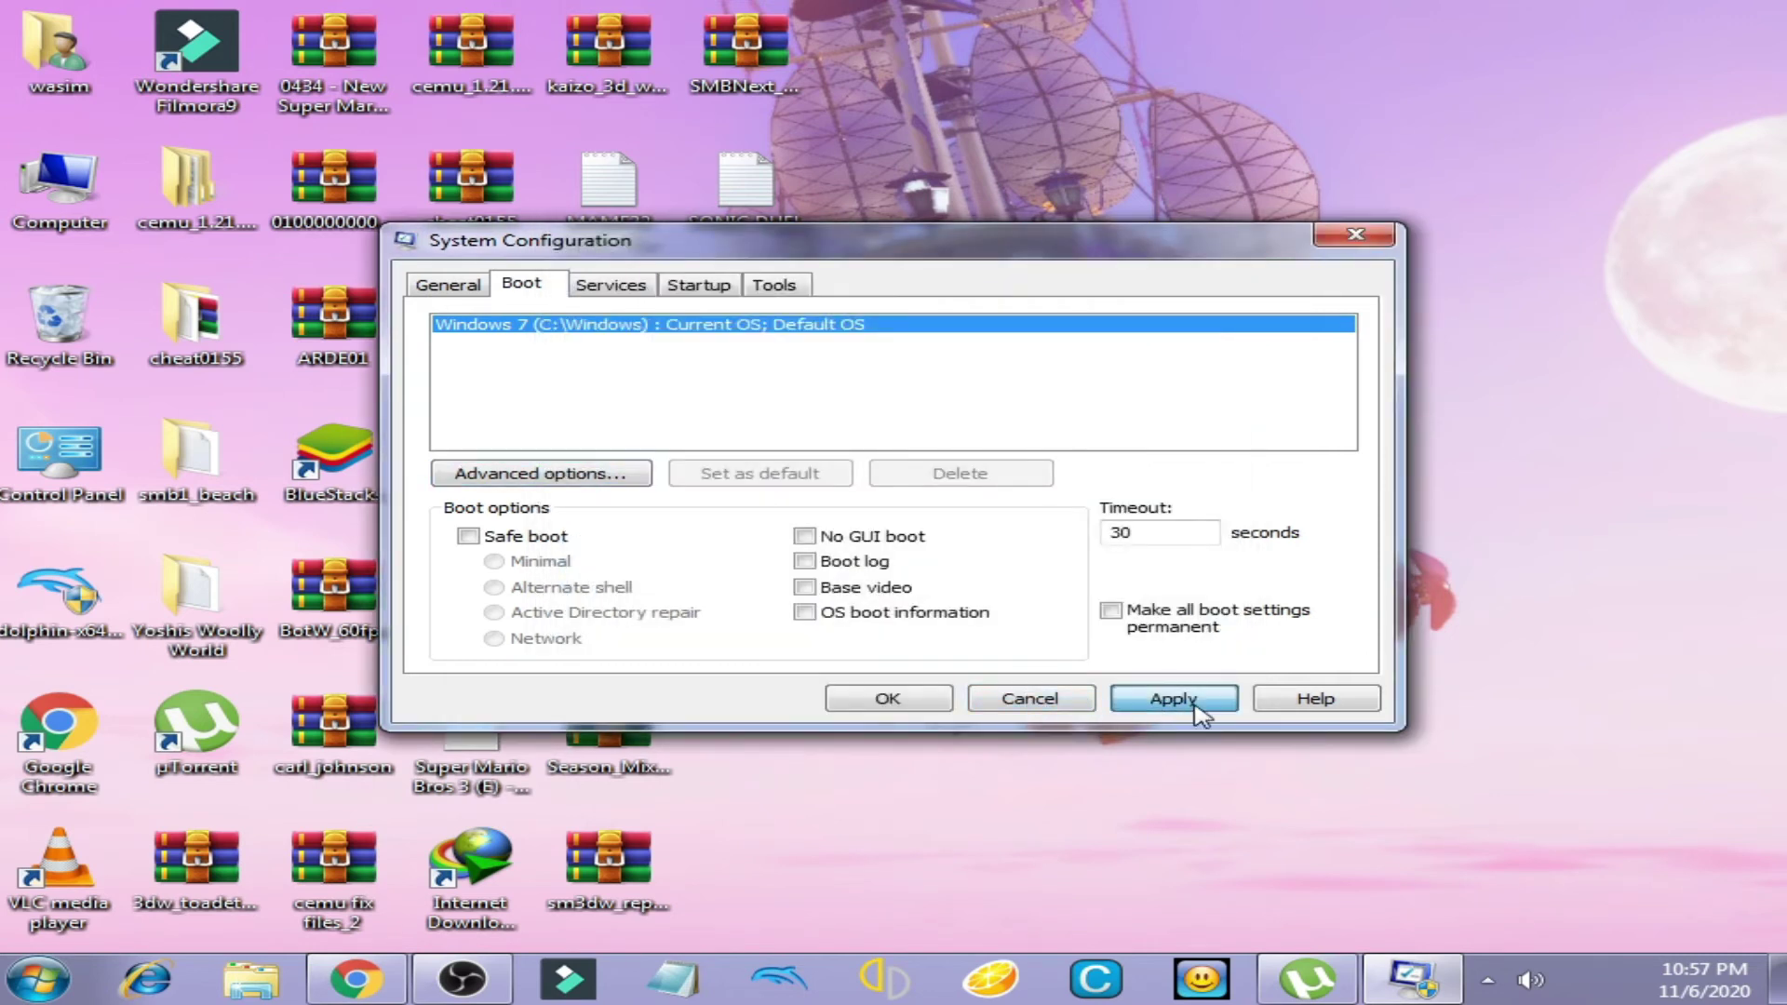
pyautogui.click(887, 700)
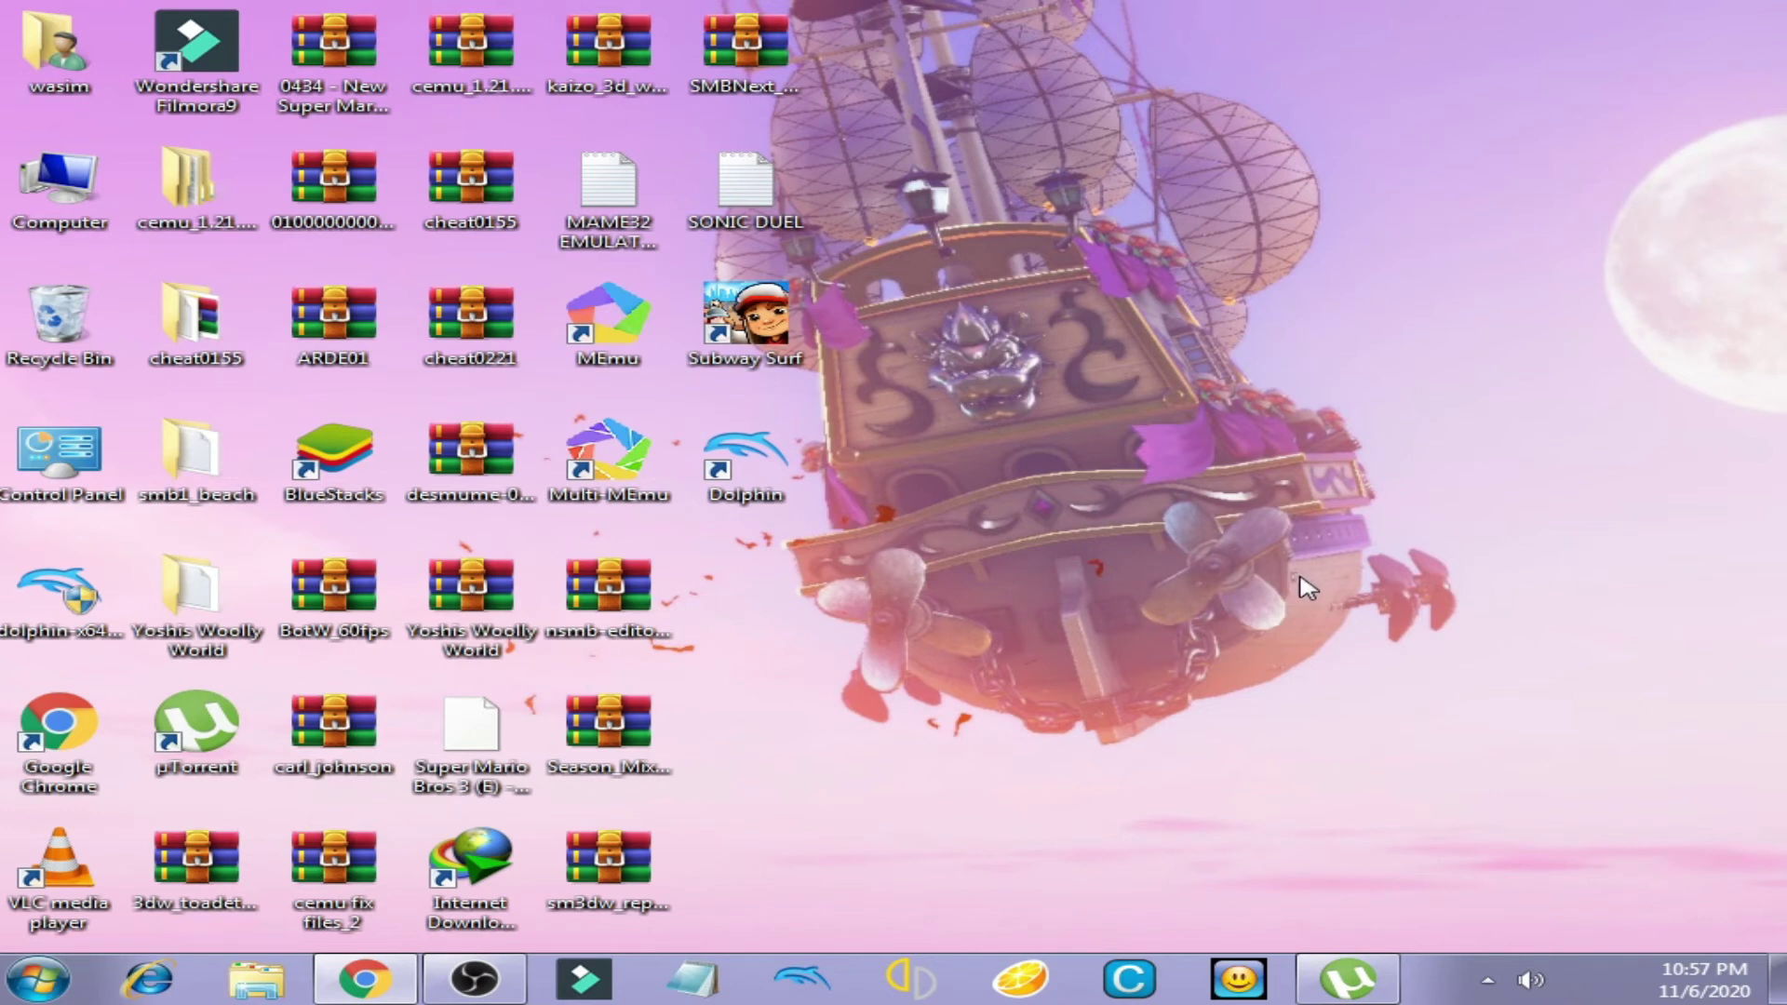
# Step: Switch back to Dolphin and turn on Enable Dual Core (speedup) in the general configuration
pyautogui.doubleClick(740, 456)
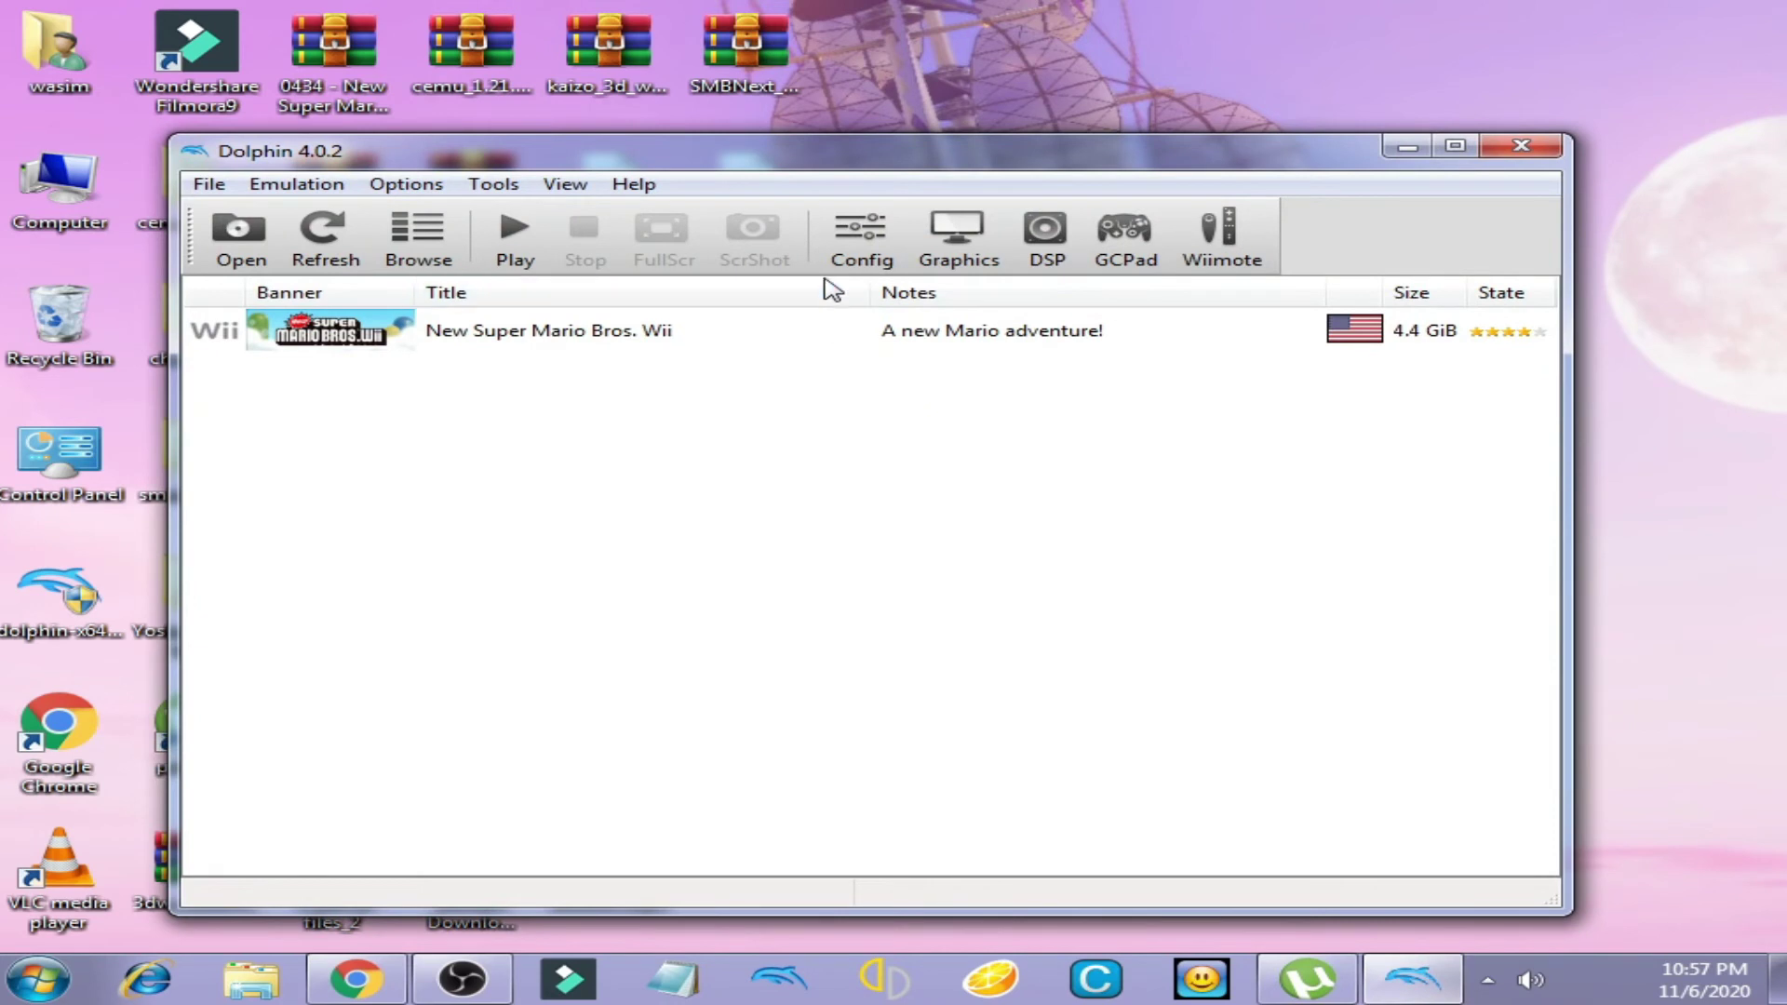
pyautogui.click(857, 250)
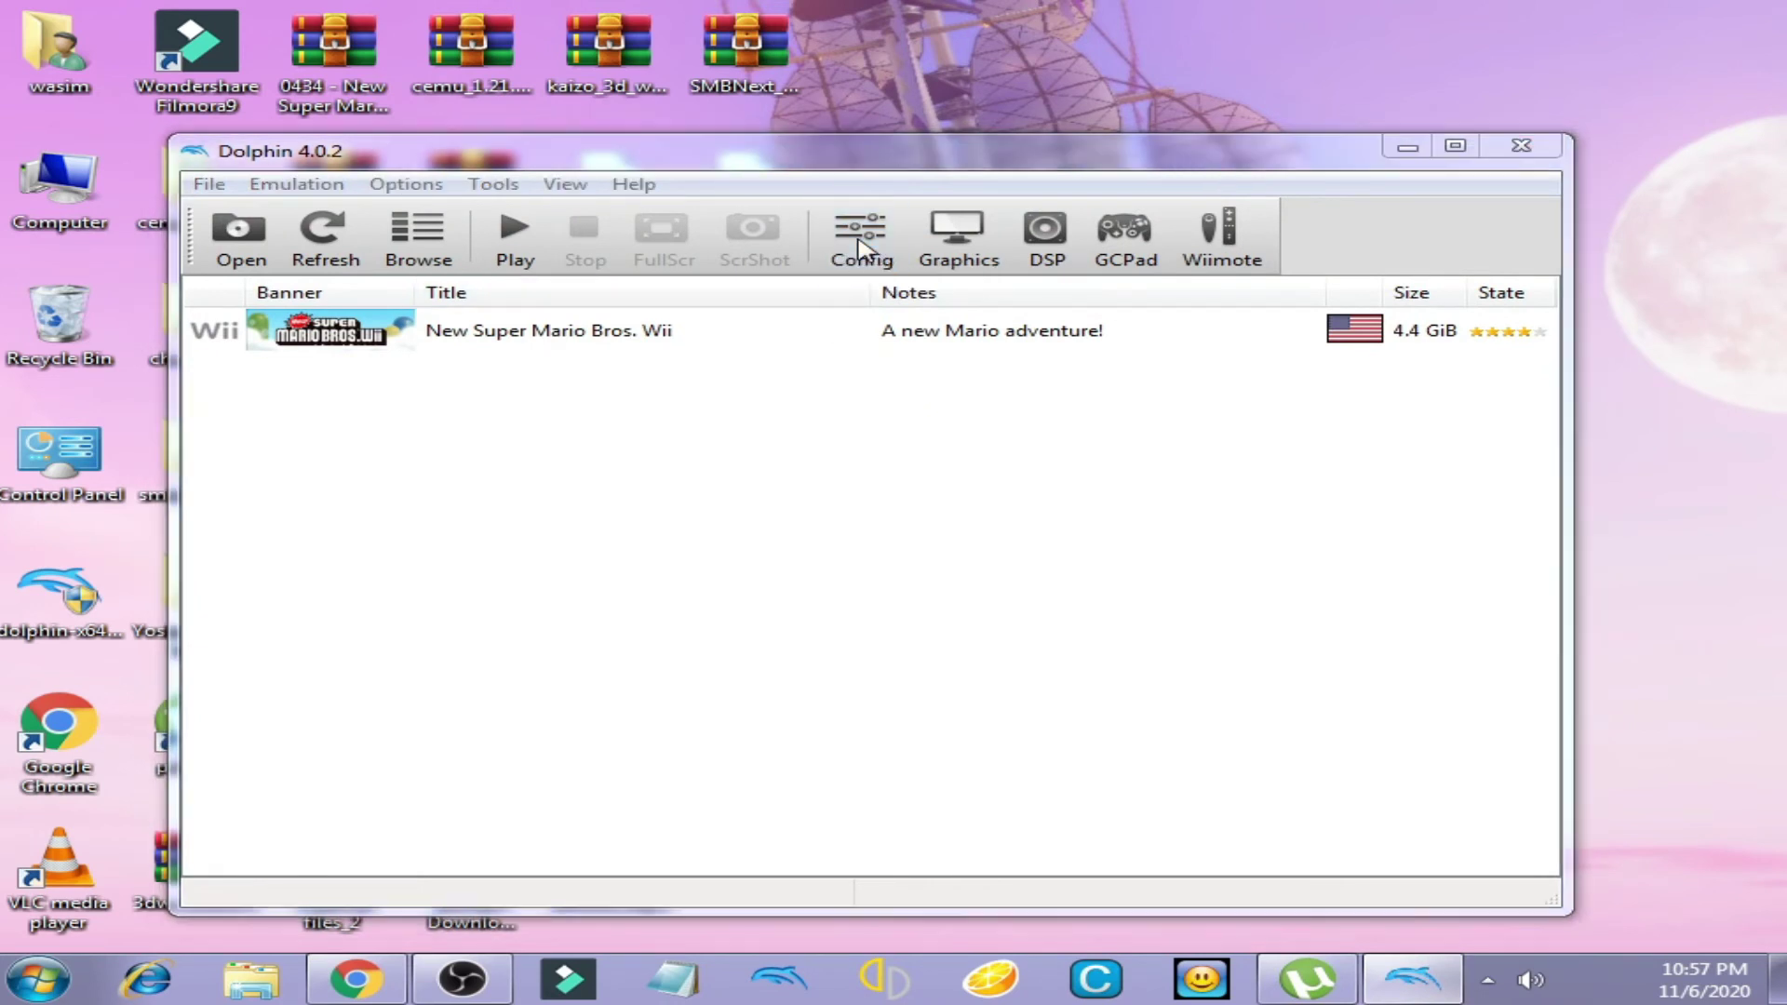
pyautogui.moveTo(627, 348)
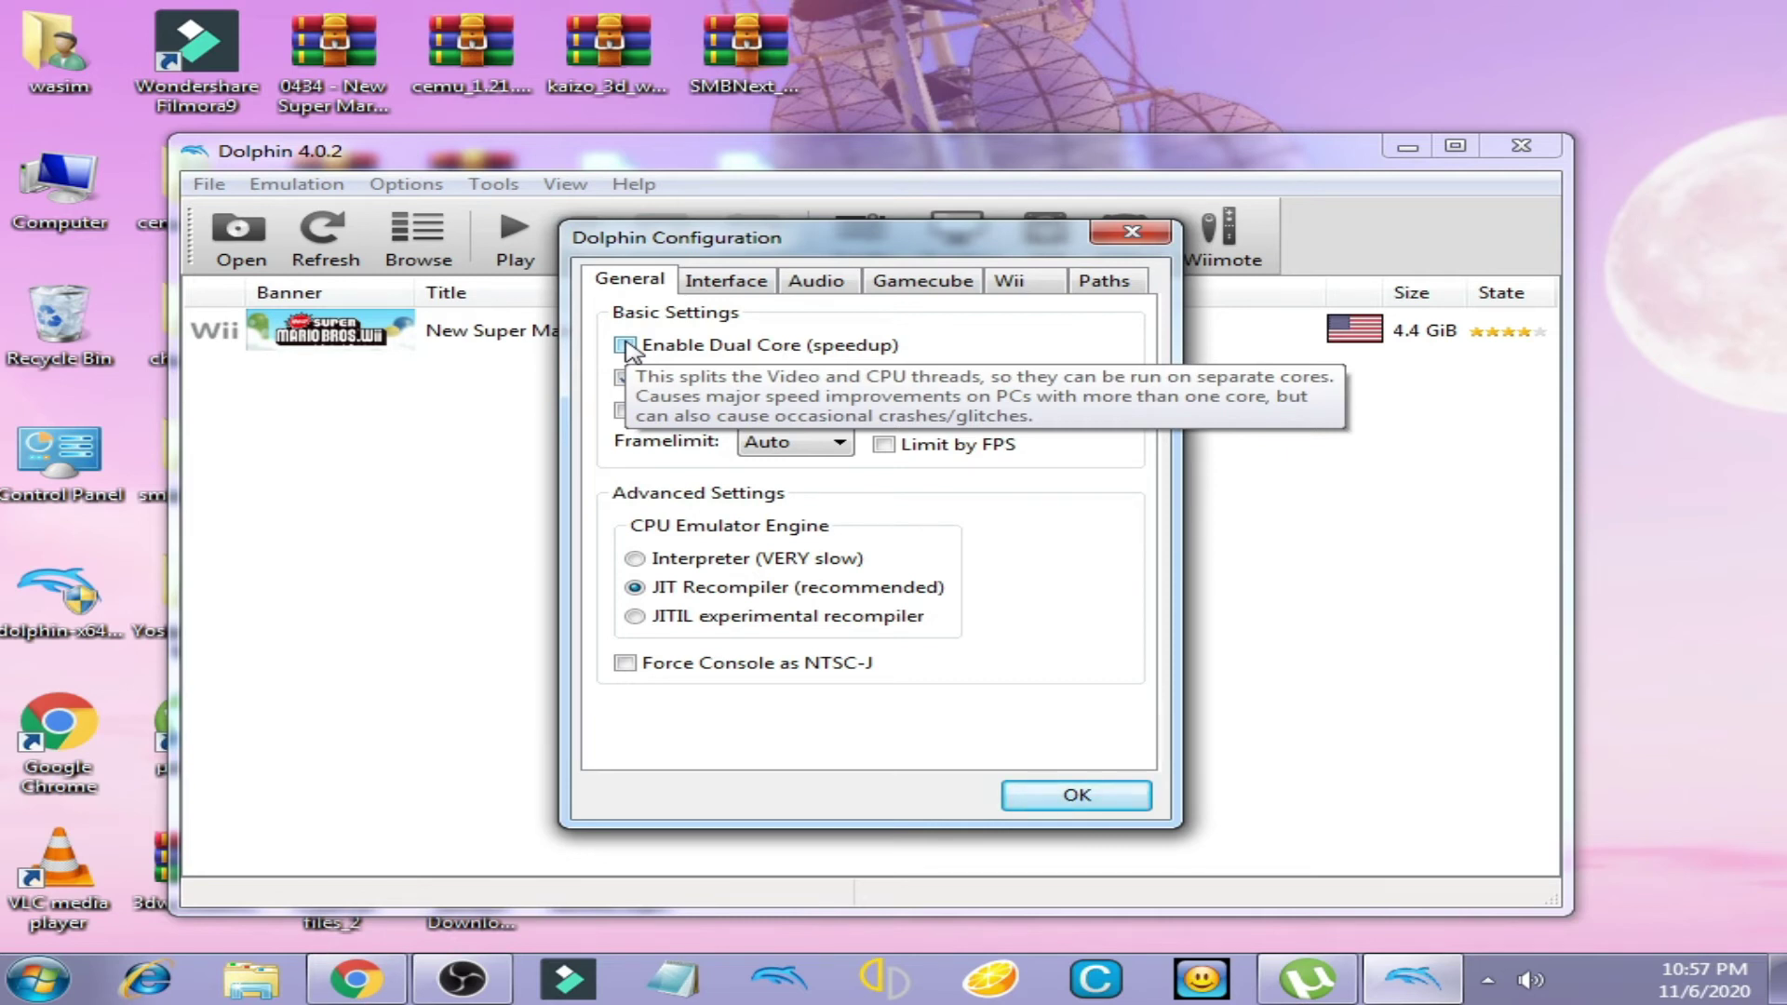
pyautogui.click(1084, 796)
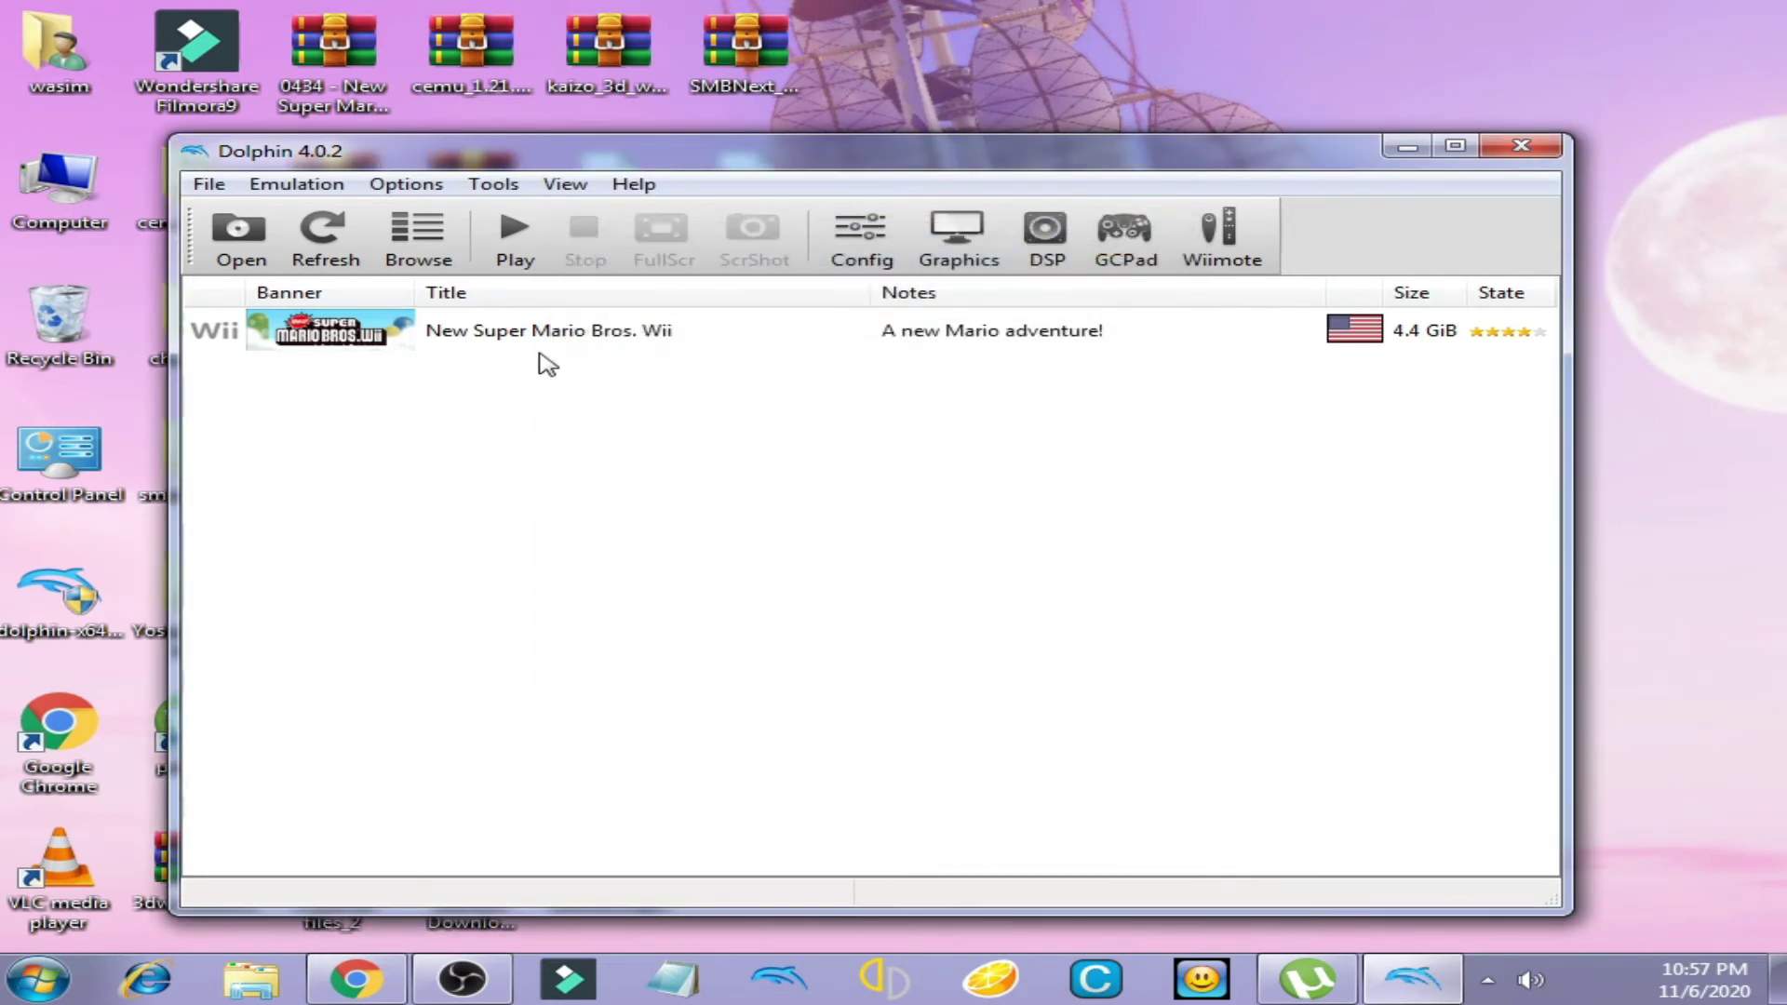
# Step: Launch New Super Mario Bros. Wii, continue past the opening and title screens, and load save file 1
pyautogui.doubleClick(813, 347)
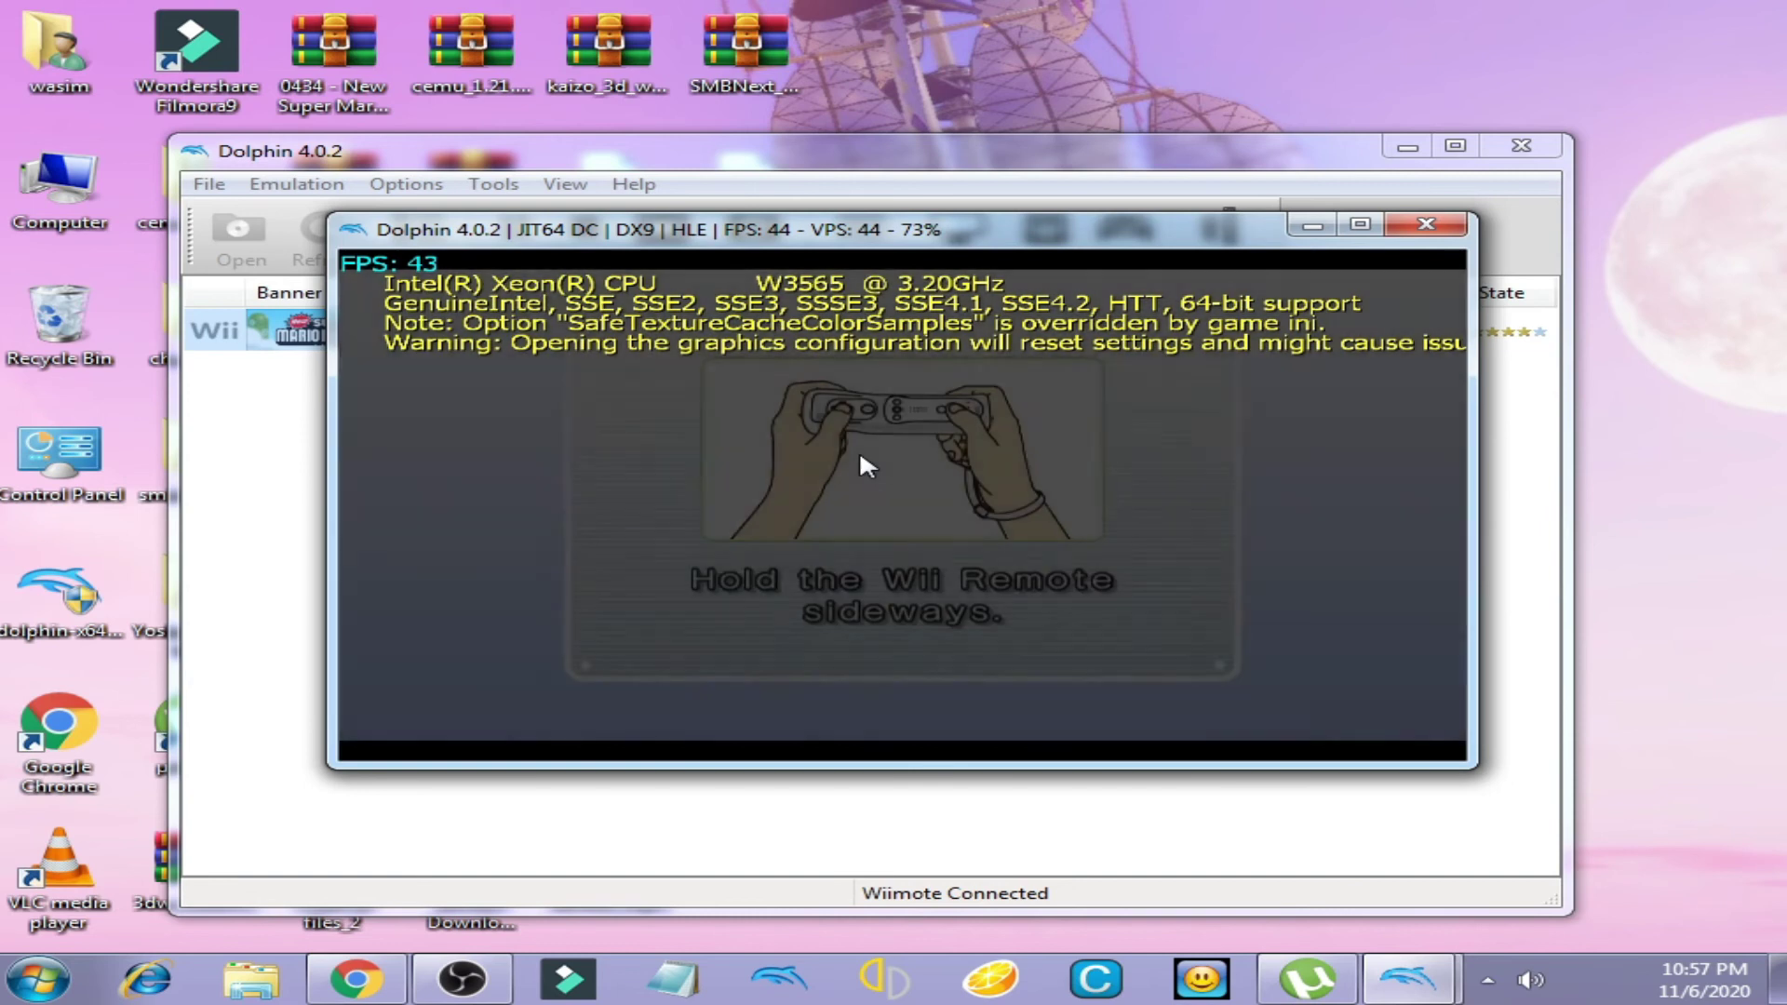
pyautogui.press('2')
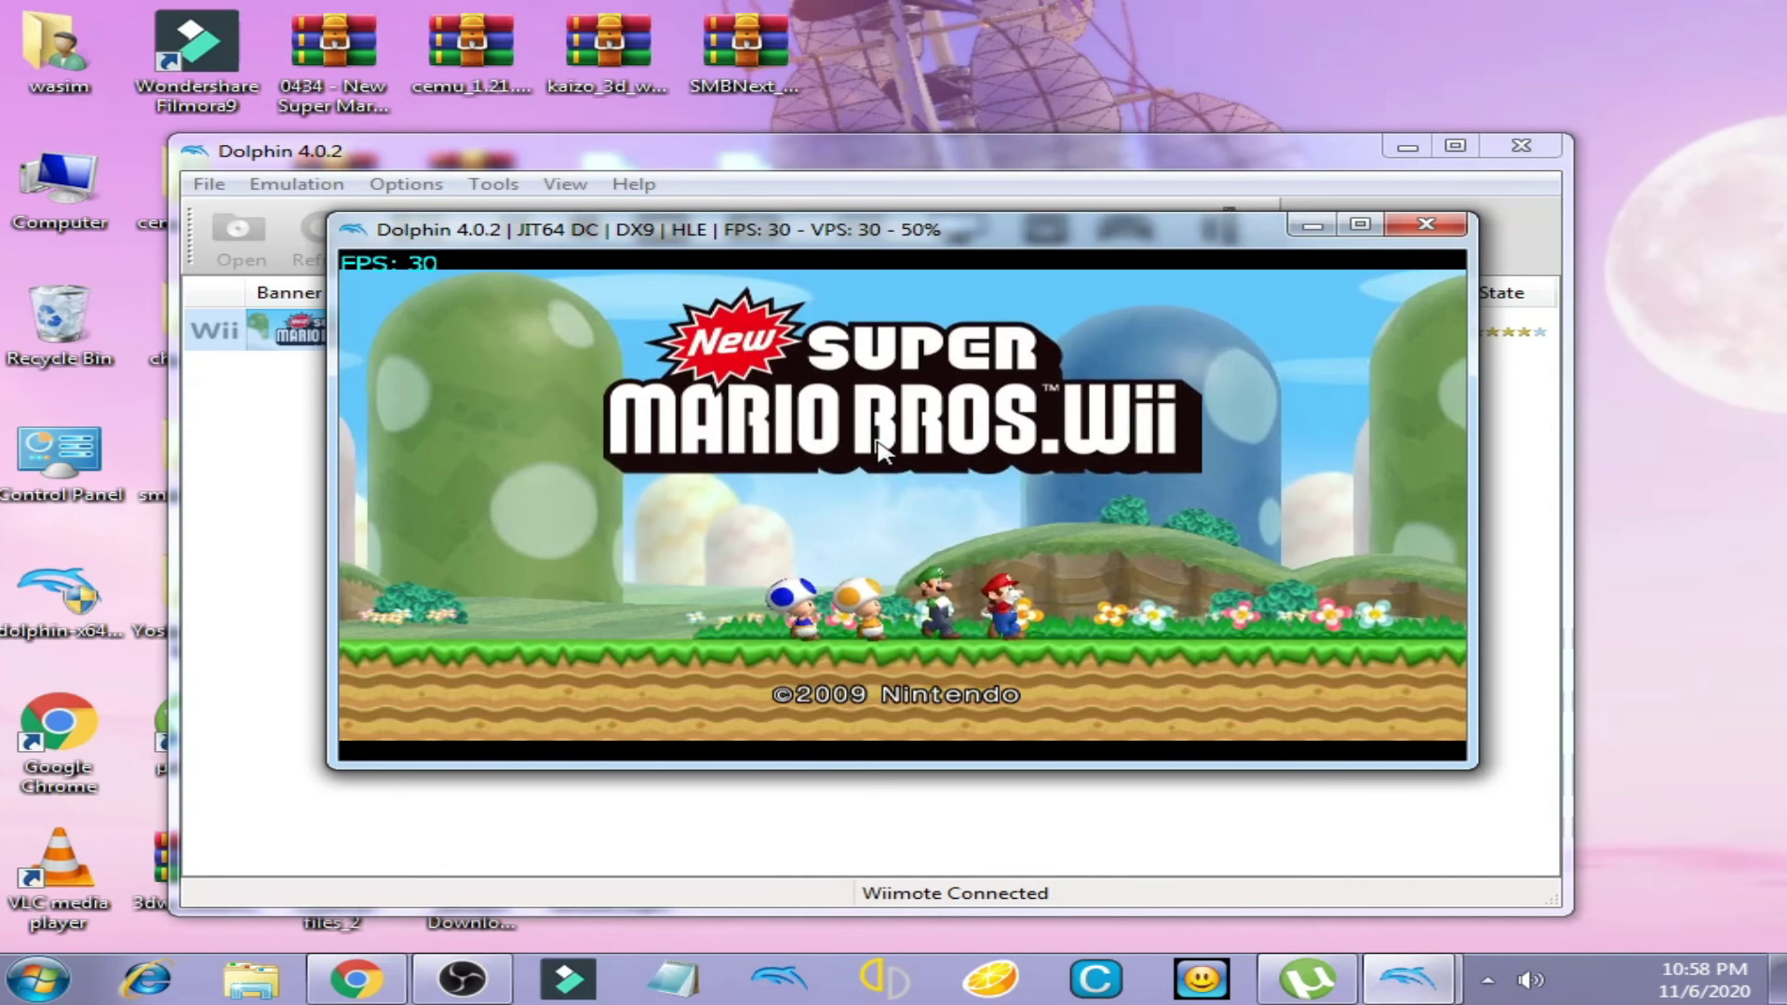
pyautogui.press('2')
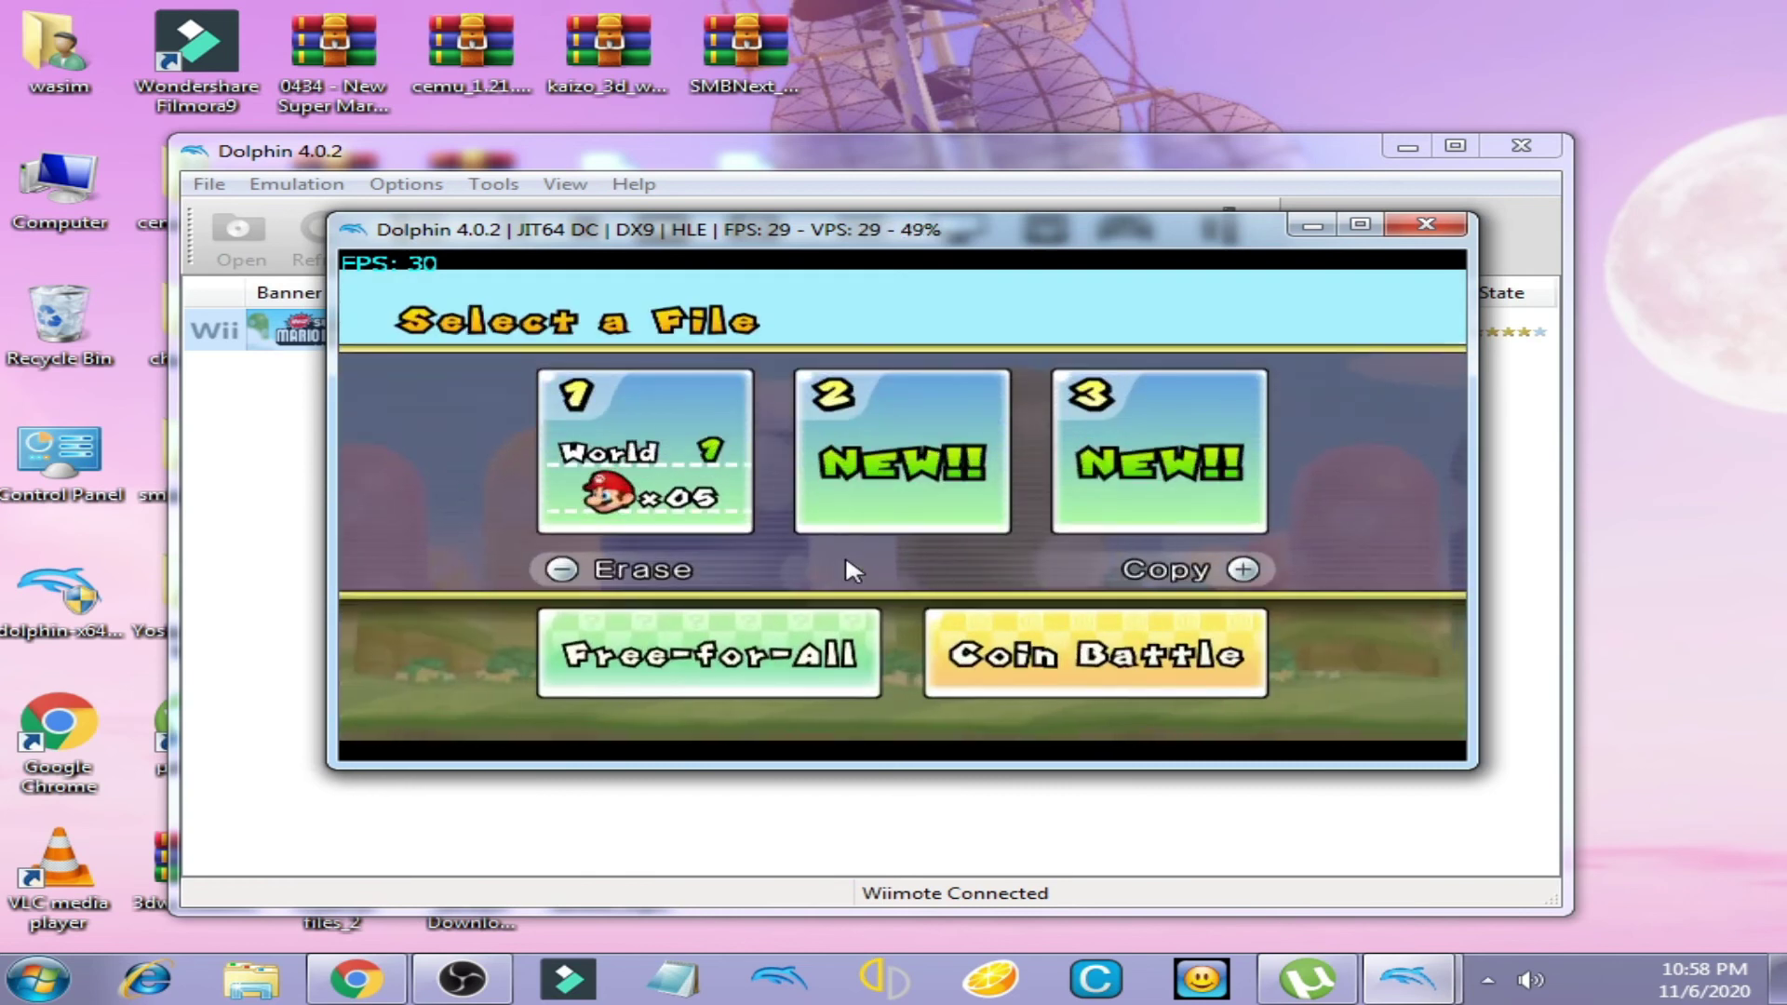
pyautogui.press('2')
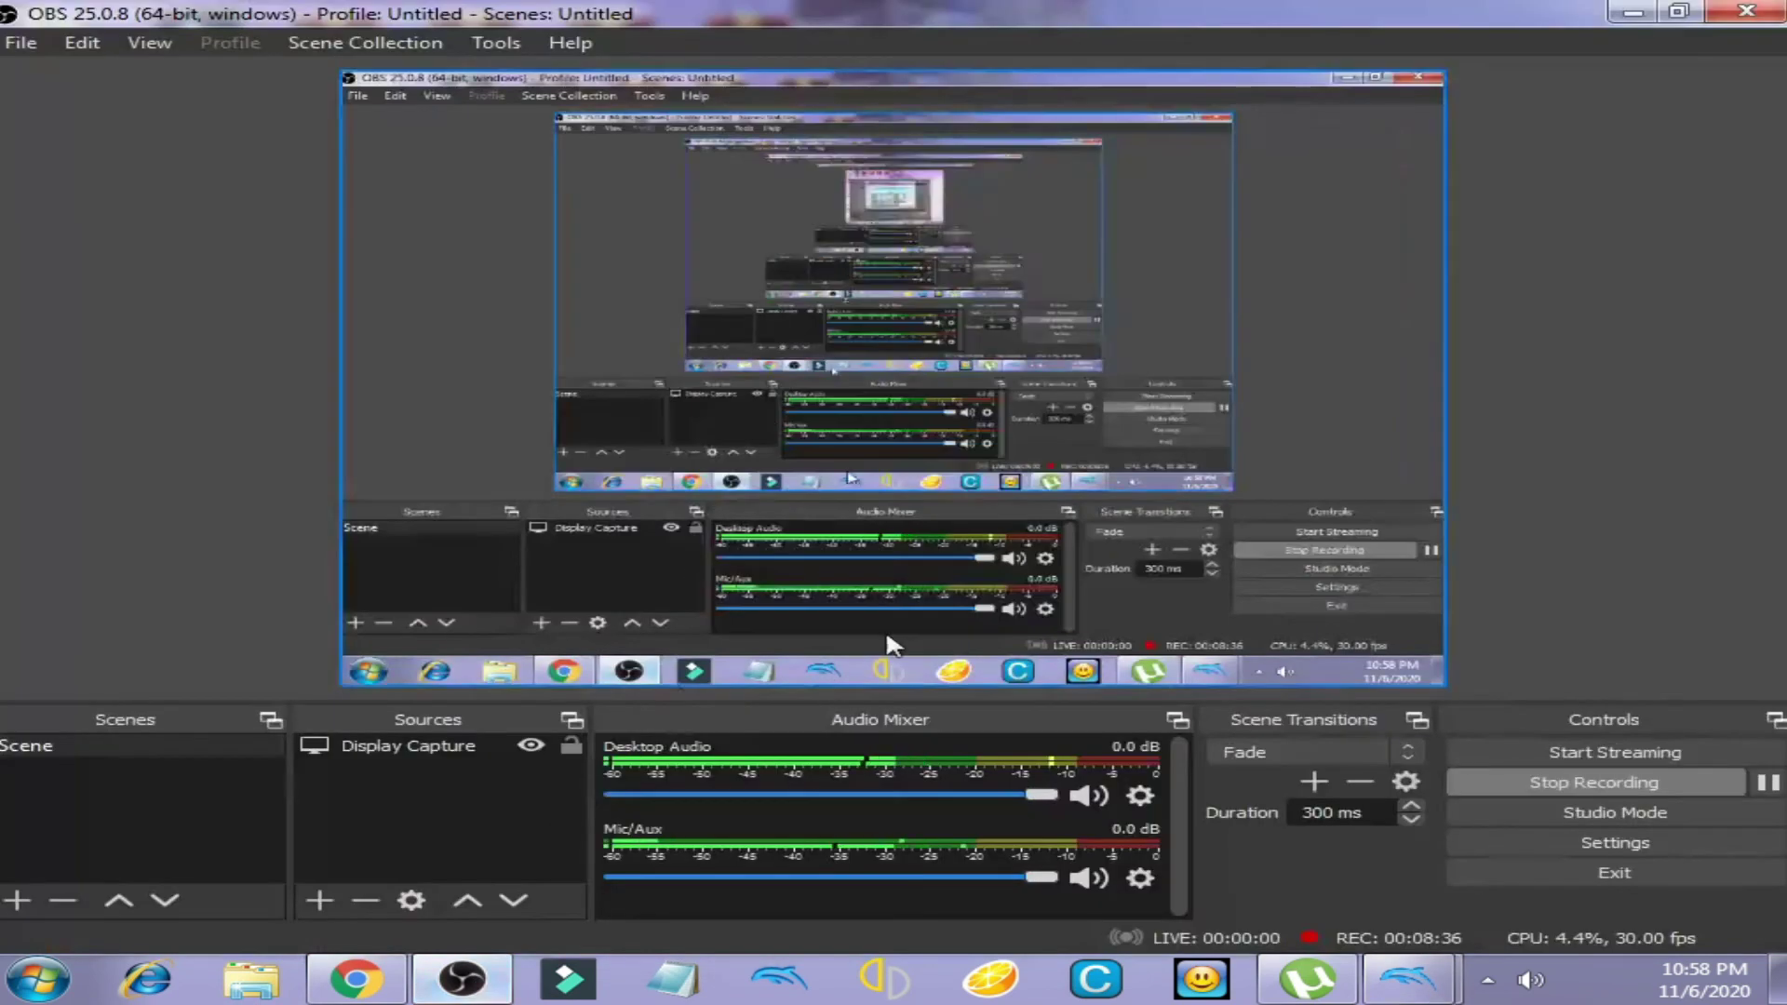
# Step: Check the running recording in OBS and return to the game by minimizing OBS
pyautogui.click(463, 979)
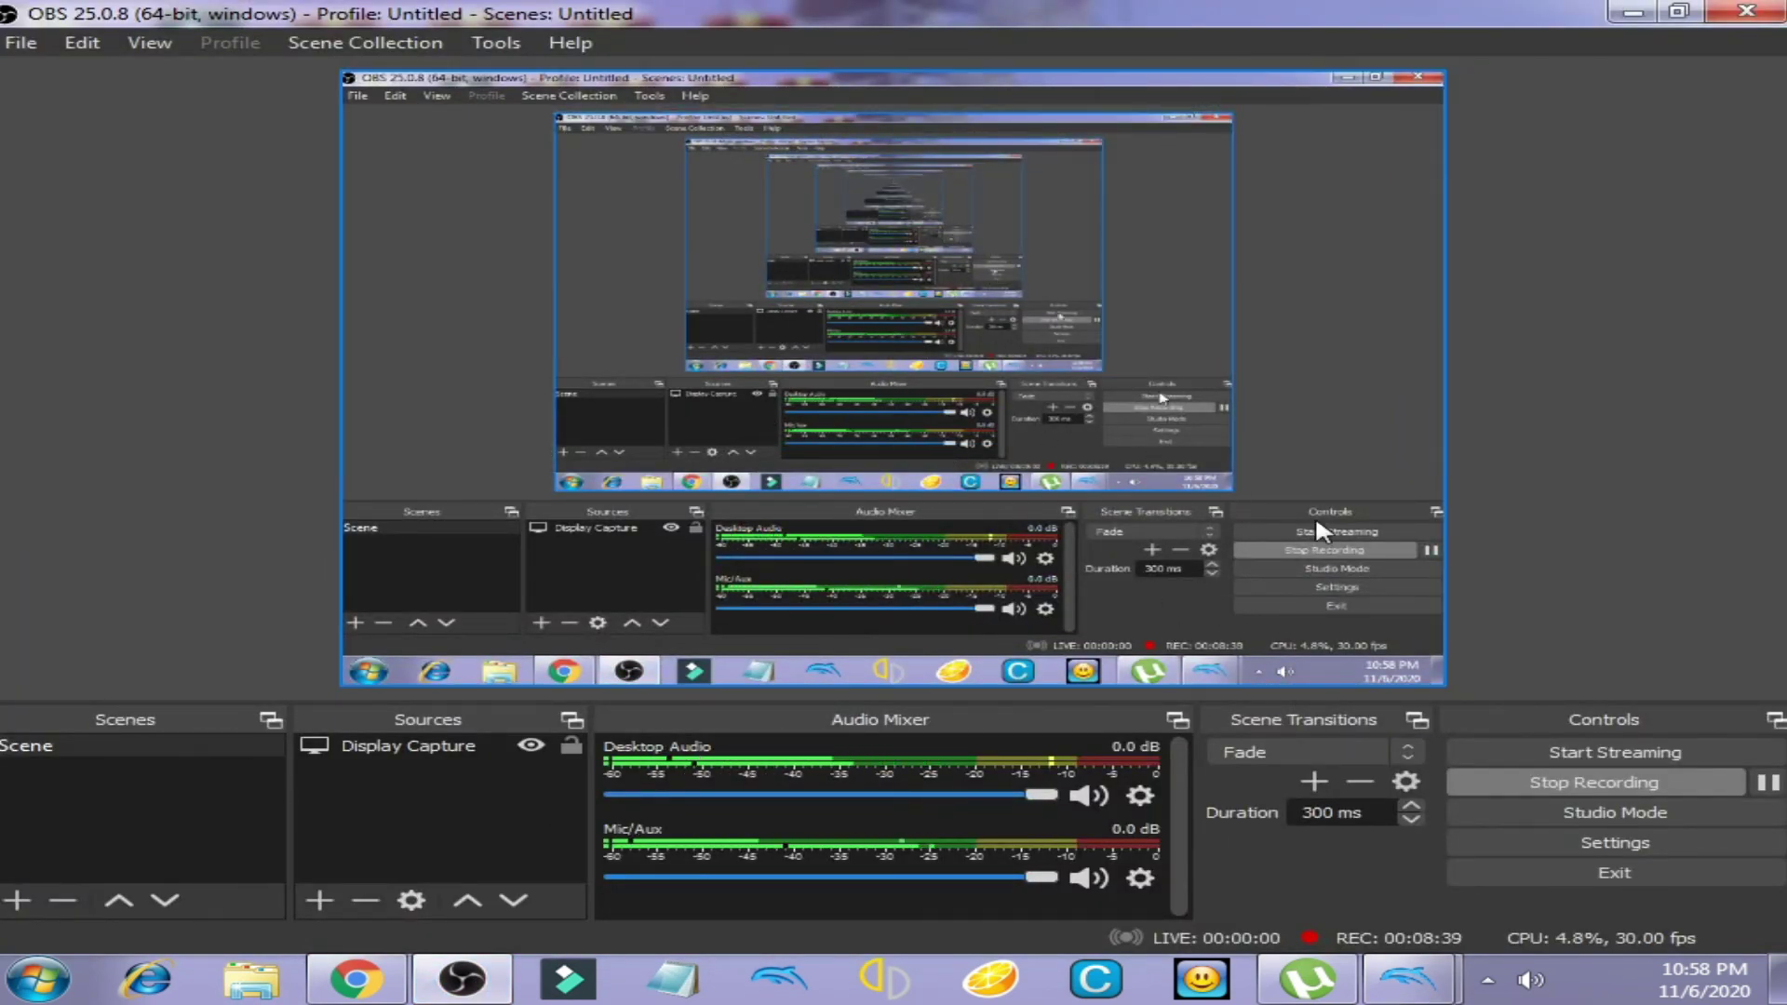
pyautogui.click(1627, 11)
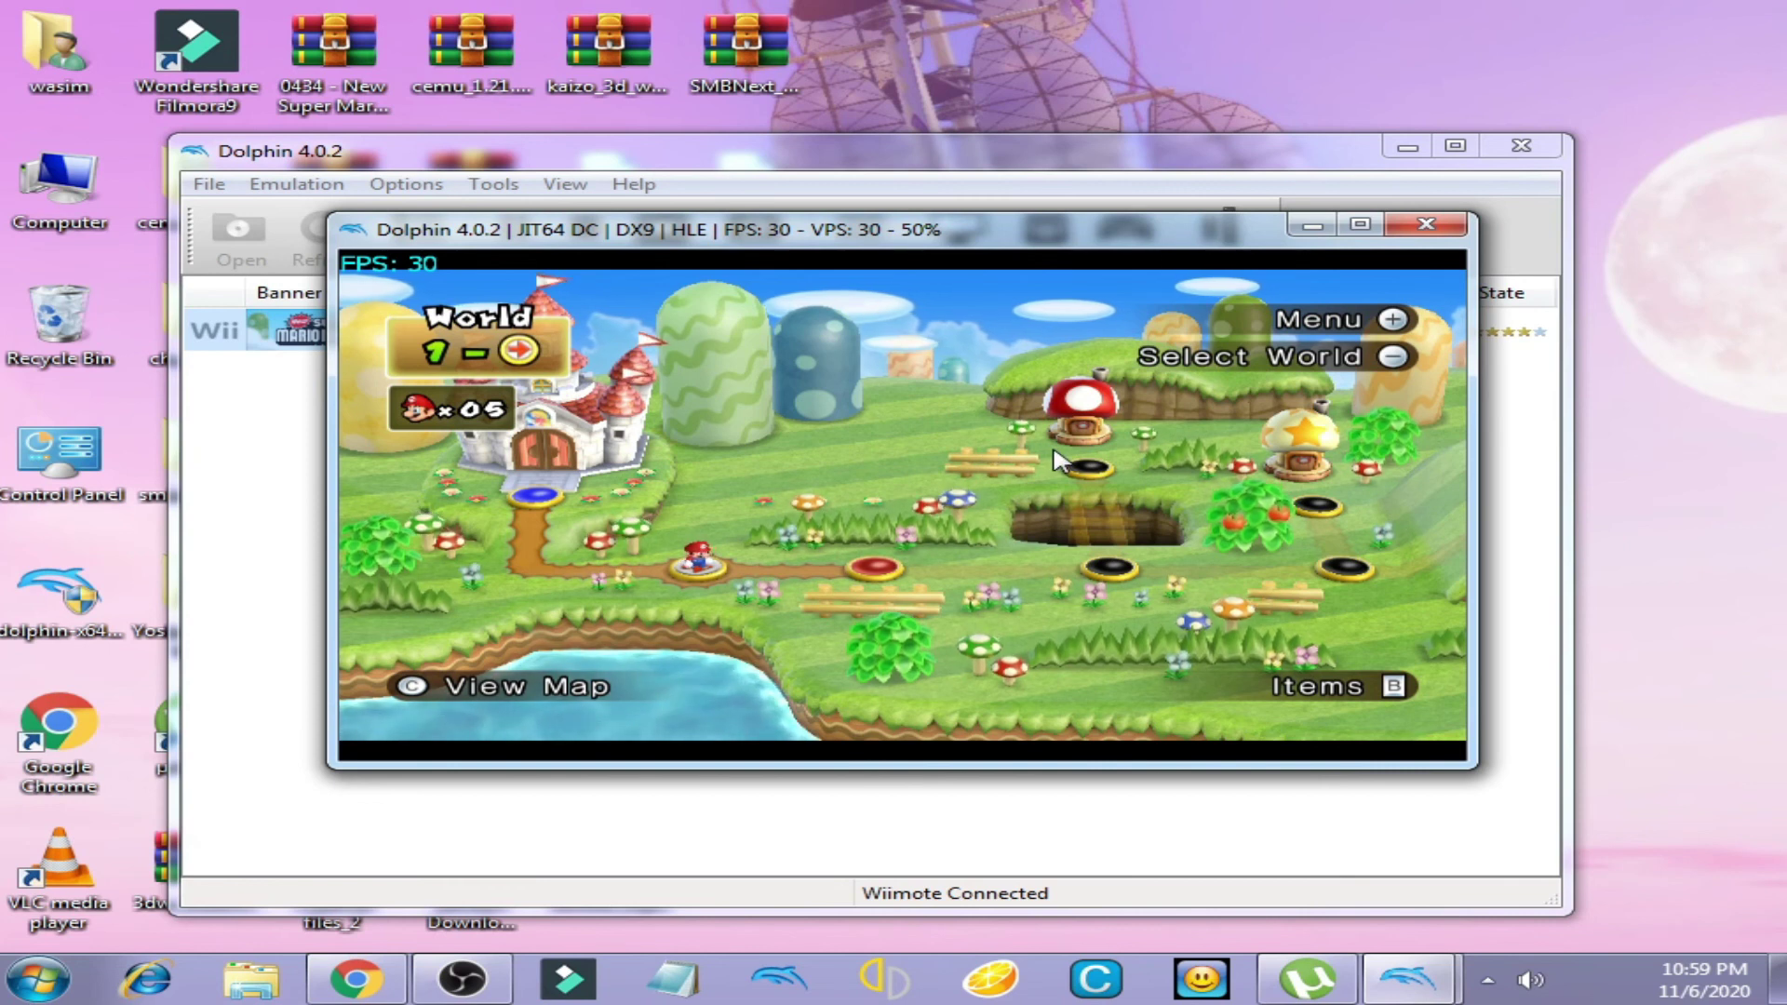
# Step: Move Mario along the world map to World 1-1 and enter the level
pyautogui.press('Right')
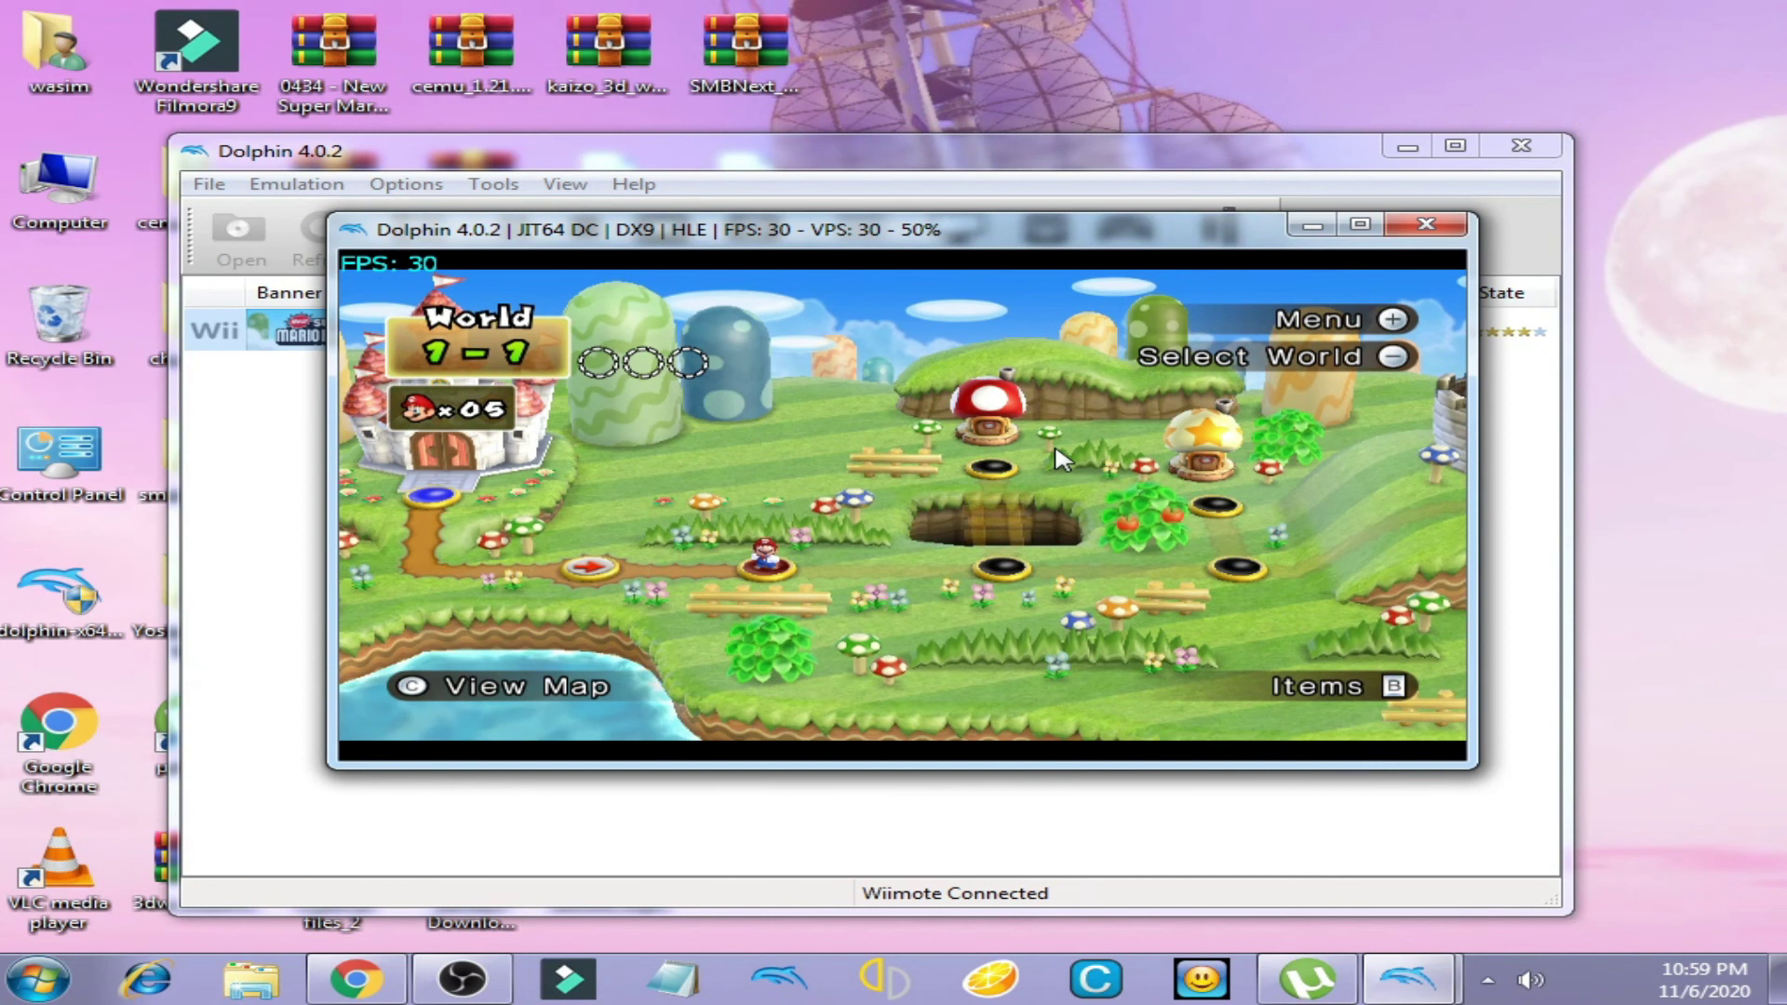
pyautogui.press('2')
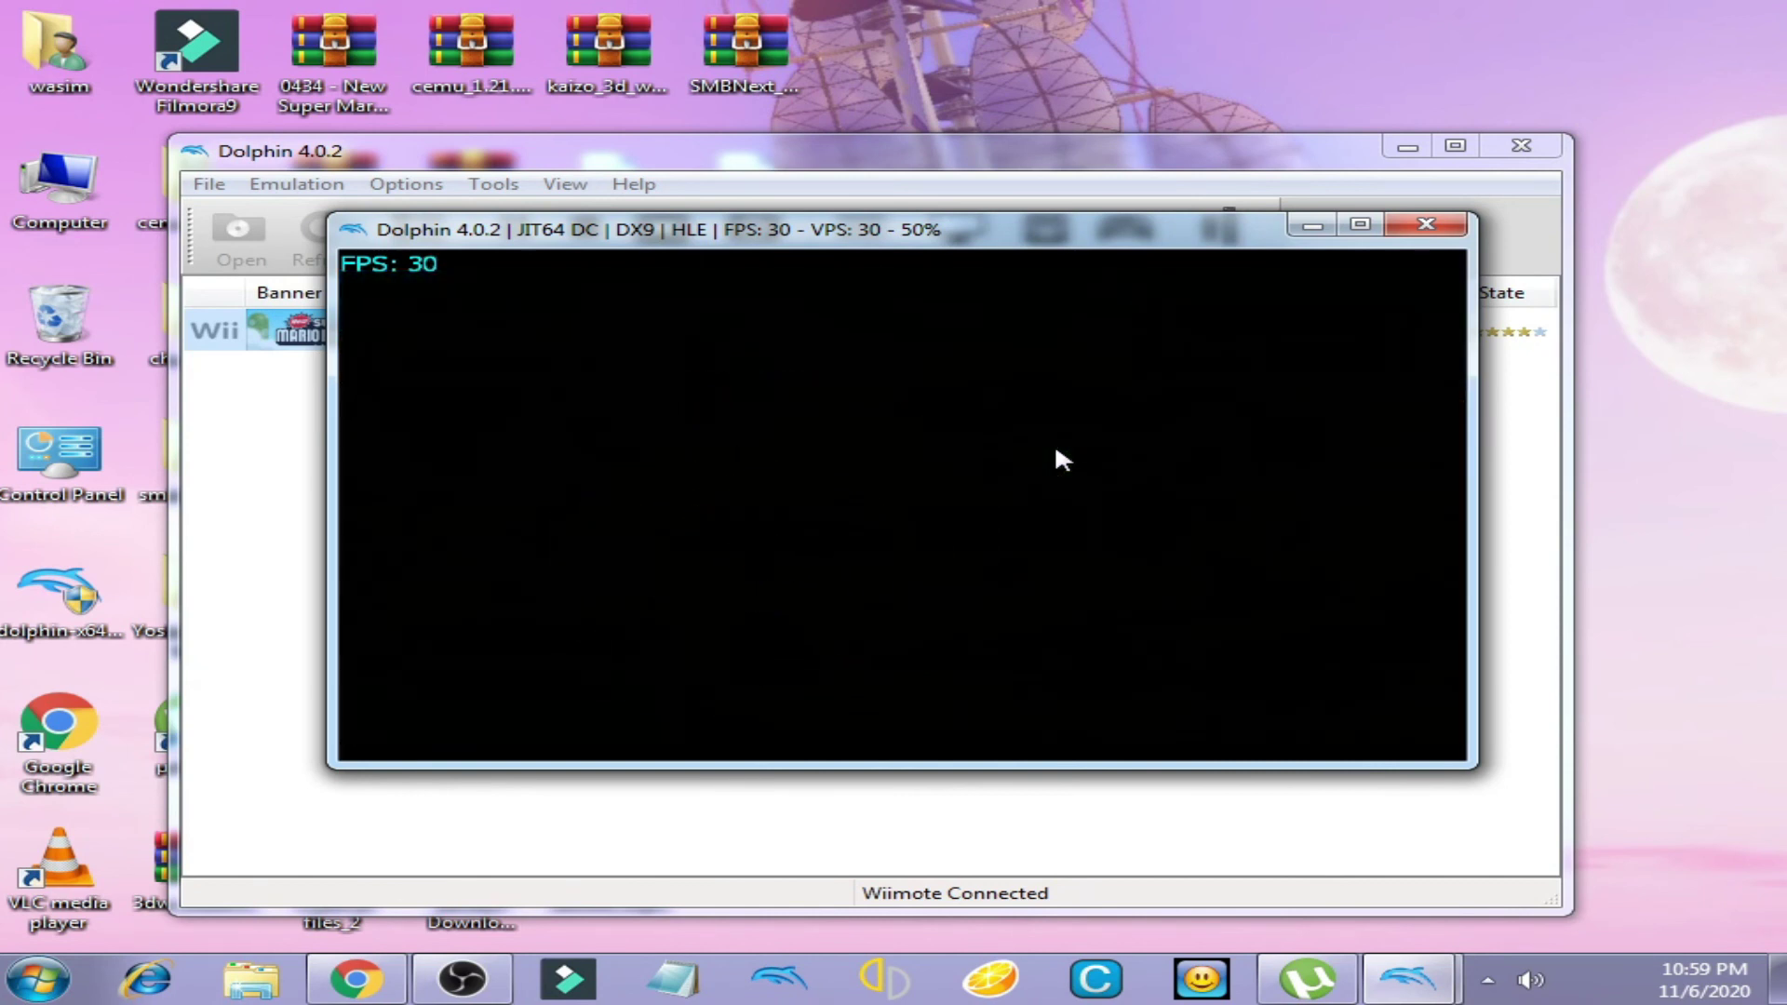